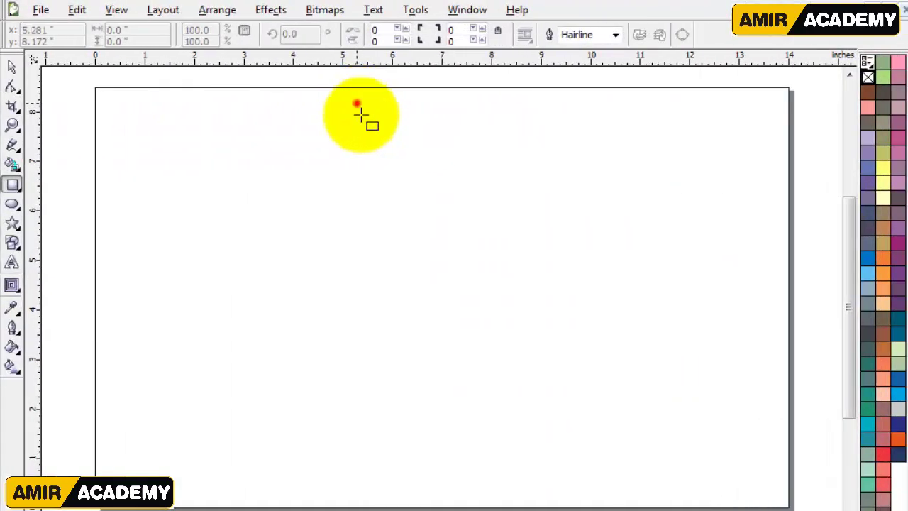
# Draw a rectangle about 2.67 by 6.47 inches and round all its corners fully to 100.
pyautogui.moveTo(356, 104); pyautogui.dragTo(489, 424)
pyautogui.click(12, 86)
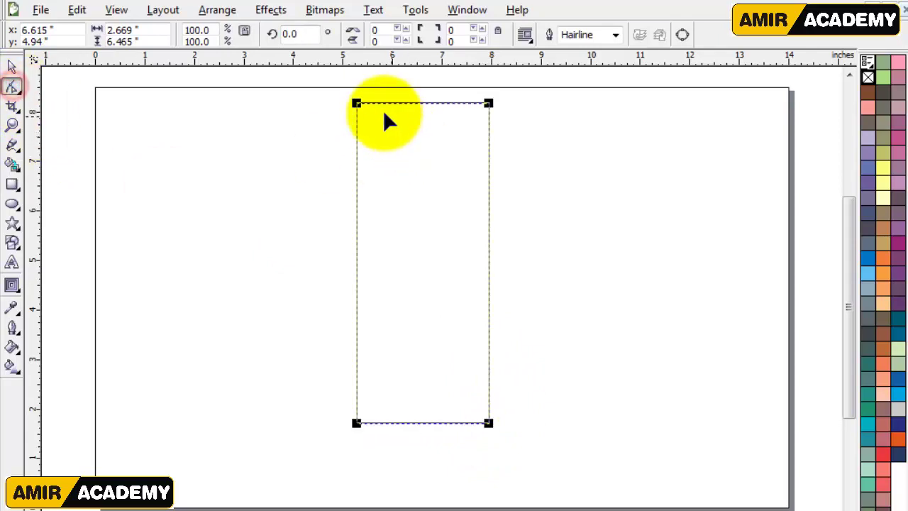
pyautogui.moveTo(359, 104); pyautogui.dragTo(394, 185)
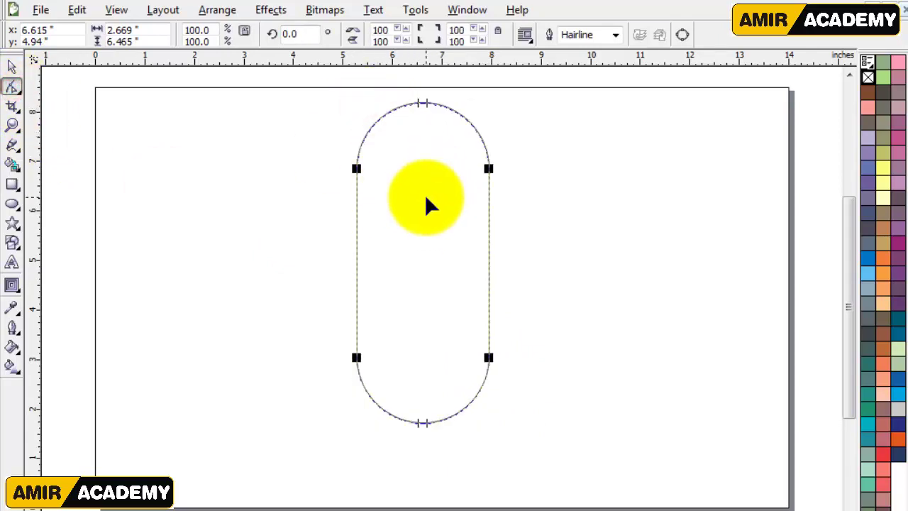
pyautogui.click(15, 67)
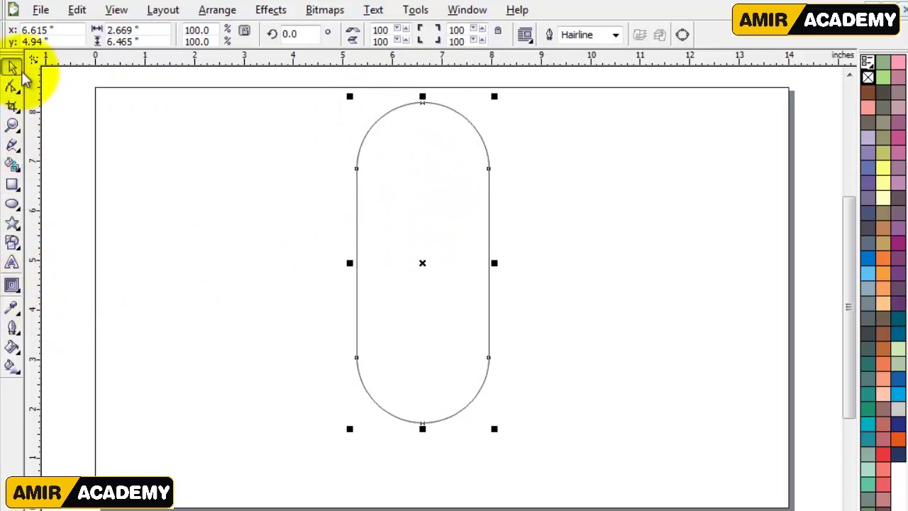
# Apply a one-step inside contour with a 0.8-inch offset to the rounded rectangle.
pyautogui.click(20, 297)
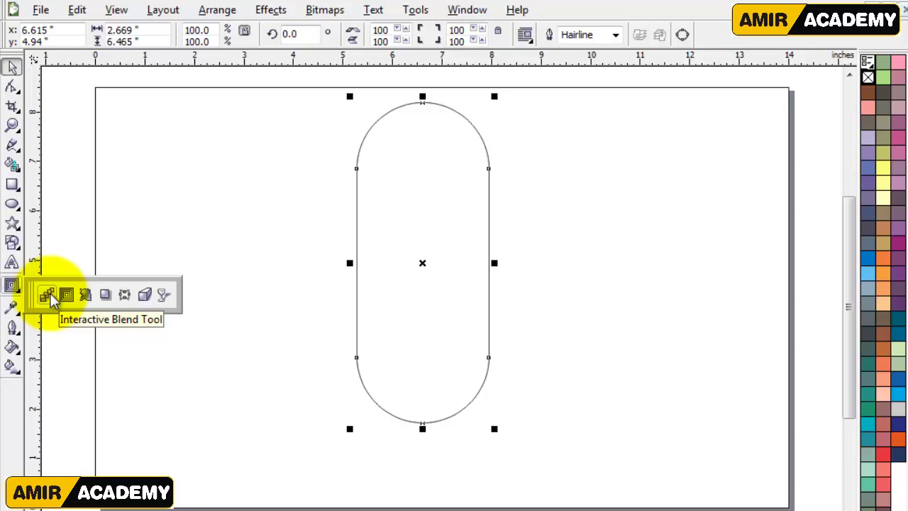
pyautogui.click(47, 295)
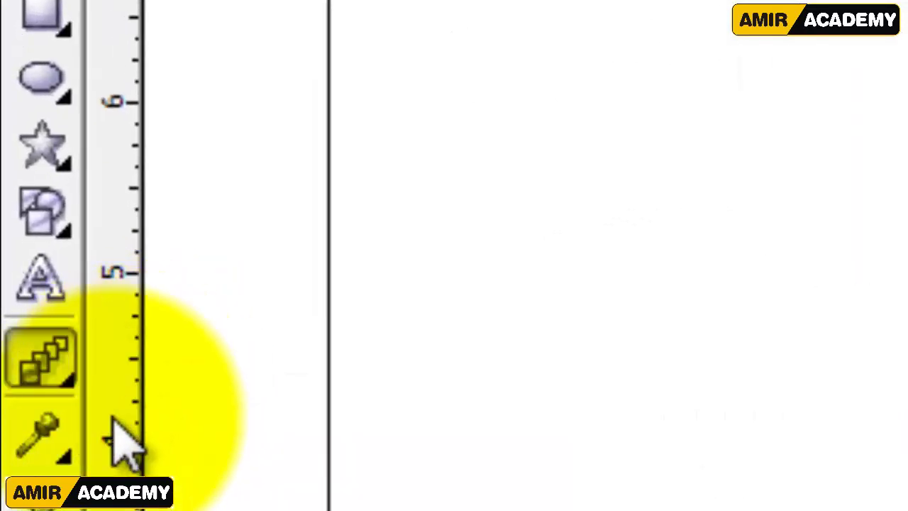
pyautogui.click(71, 387)
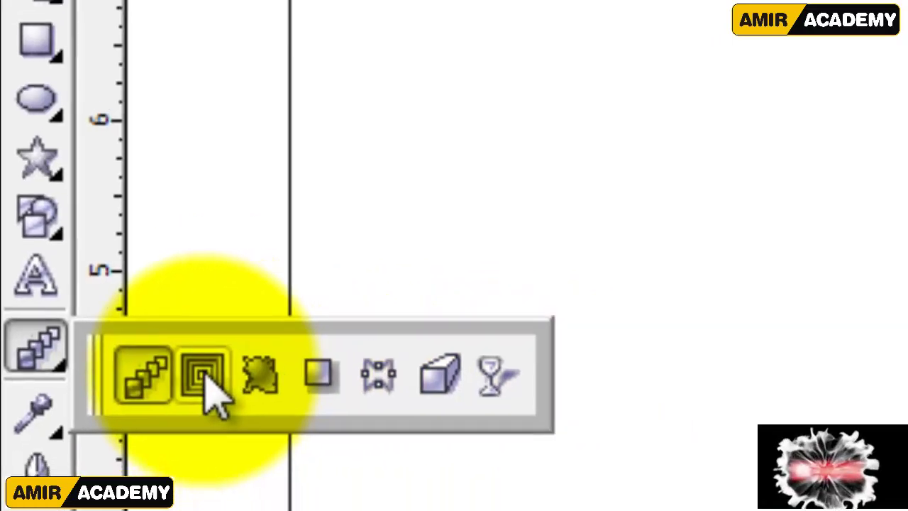
pyautogui.click(208, 383)
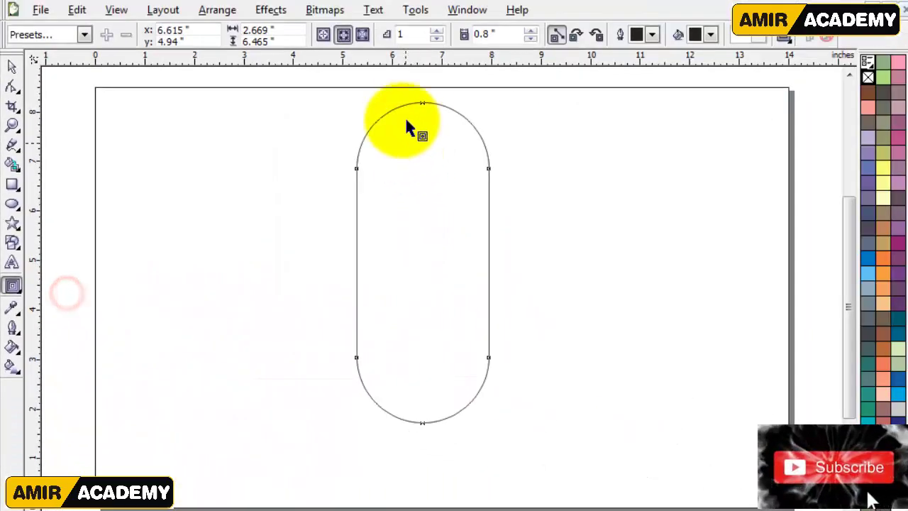
pyautogui.moveTo(422, 104); pyautogui.dragTo(420, 146)
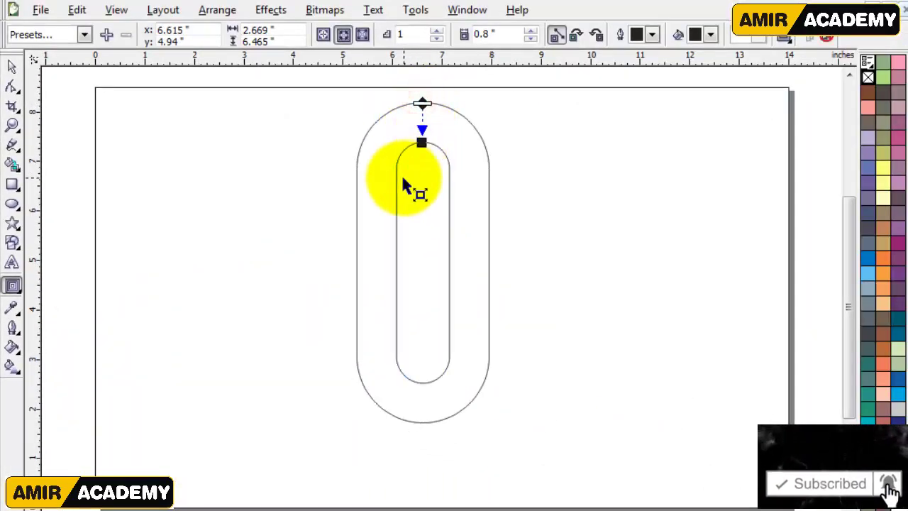
pyautogui.click(12, 66)
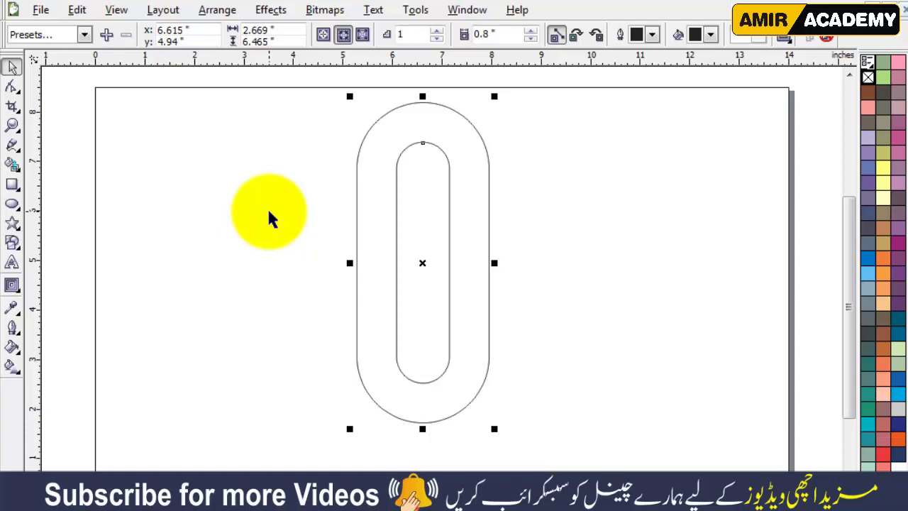
# Break the contour group apart into separate inner and outer shapes.
pyautogui.hotkey('ctrl', 'k')
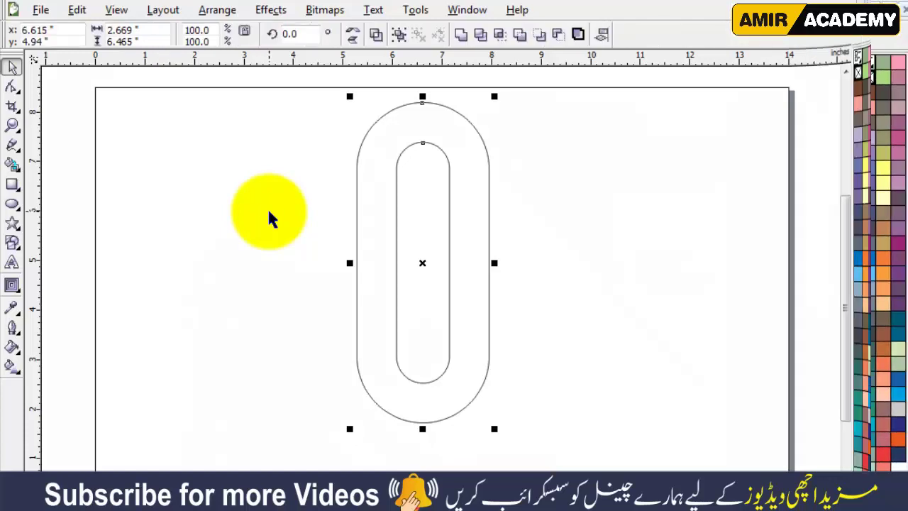
pyautogui.hotkey('ctrl', 'z')
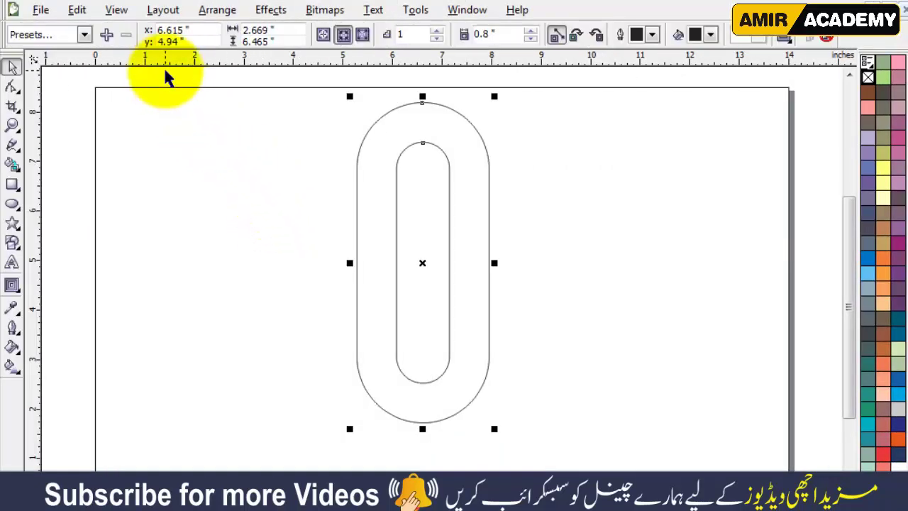
pyautogui.click(217, 12)
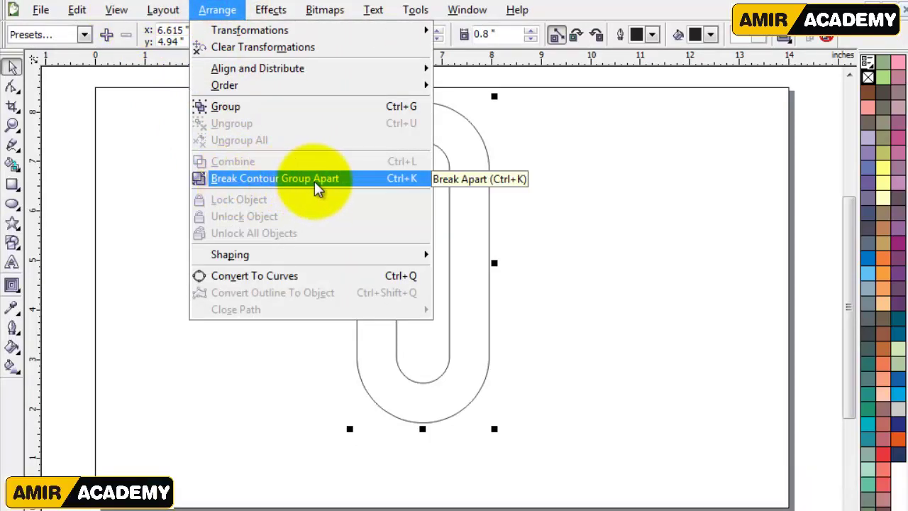
pyautogui.click(412, 183)
pyautogui.click(635, 214)
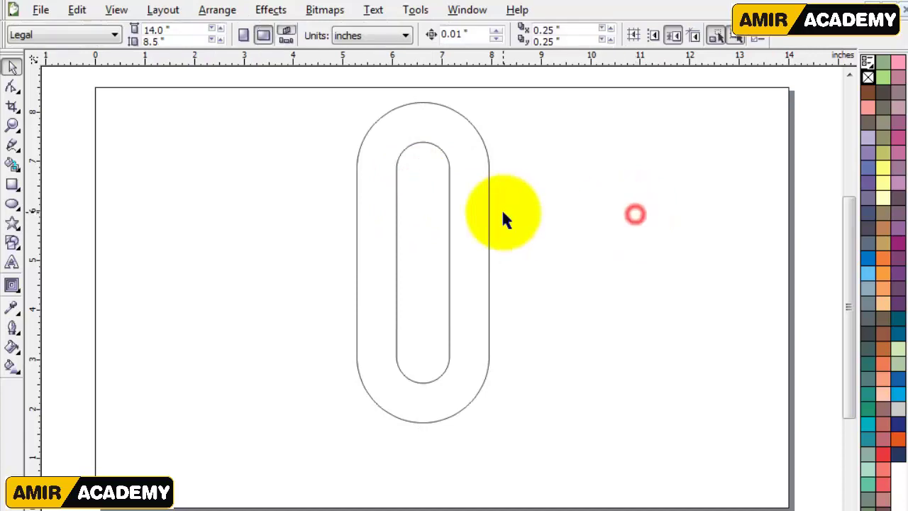
pyautogui.moveTo(442, 170); pyautogui.dragTo(358, 215)
pyautogui.moveTo(495, 160); pyautogui.dragTo(600, 178)
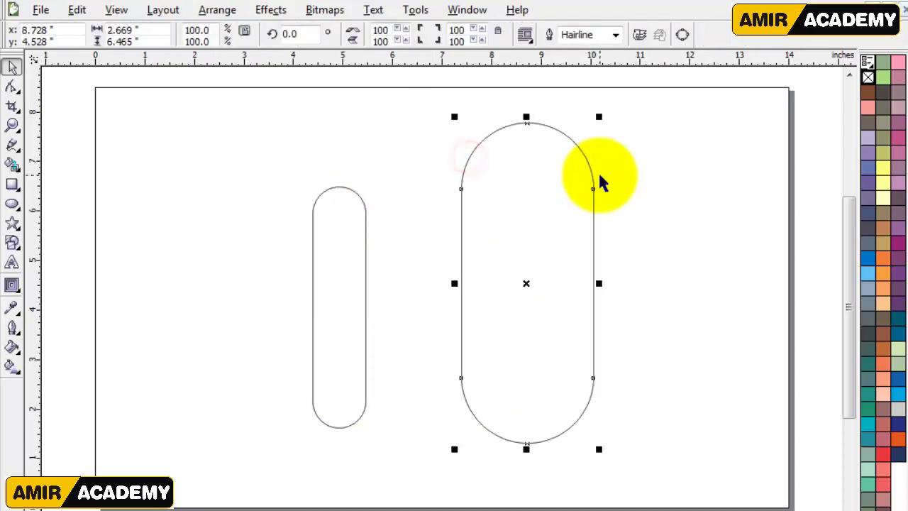
pyautogui.hotkey('ctrl', 'z')
pyautogui.hotkey('ctrl', 'z')
# Combine the inner and outer rounded shapes into one ring and rotate it about 51.7 degrees around its center.
pyautogui.keyDown('shift'); pyautogui.click(452, 117); pyautogui.keyUp('shift')
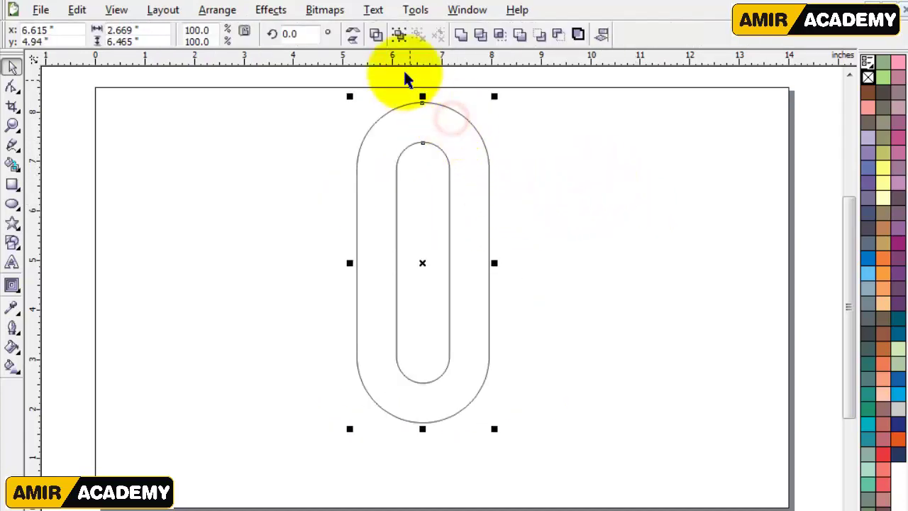
pyautogui.click(376, 37)
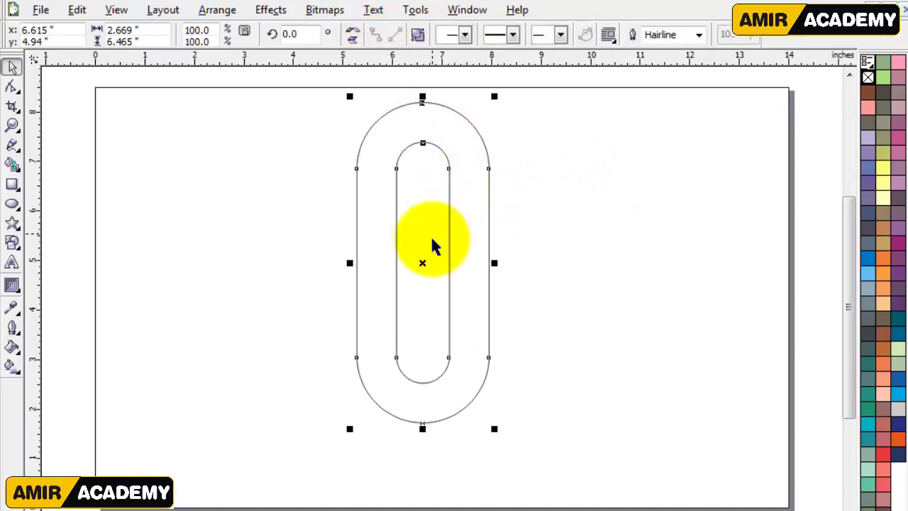
pyautogui.click(423, 265)
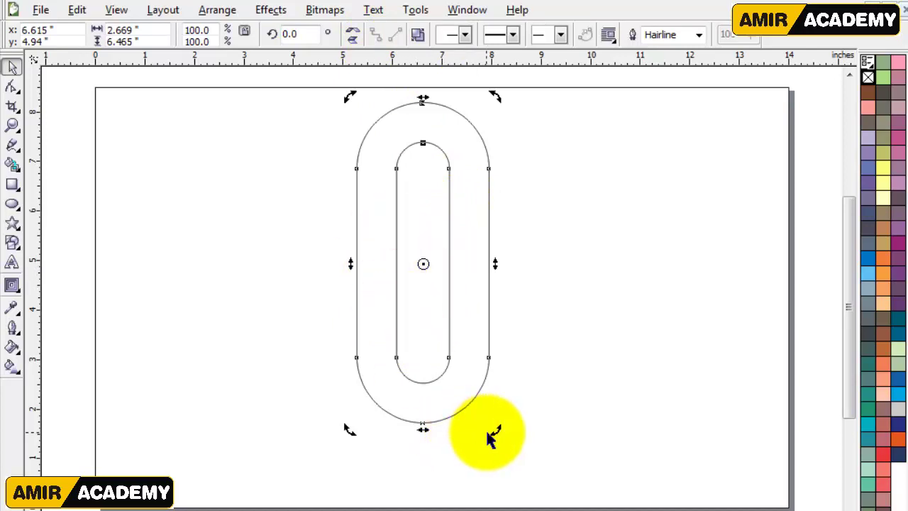
pyautogui.moveTo(493, 432); pyautogui.dragTo(640, 325)
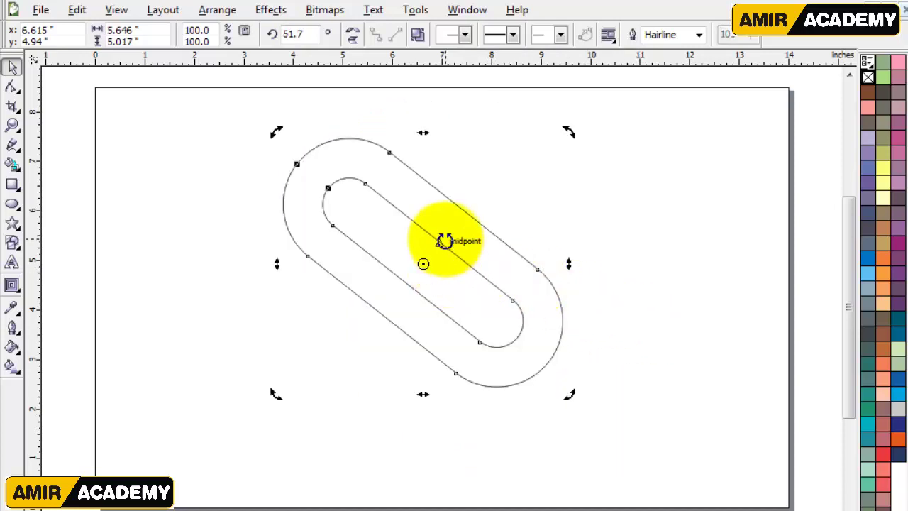
# Draw a vertical Bezier line about 7 inches long across the ring and shift it to about x 6.445 inches.
pyautogui.click(20, 150)
pyautogui.moveTo(13, 165)
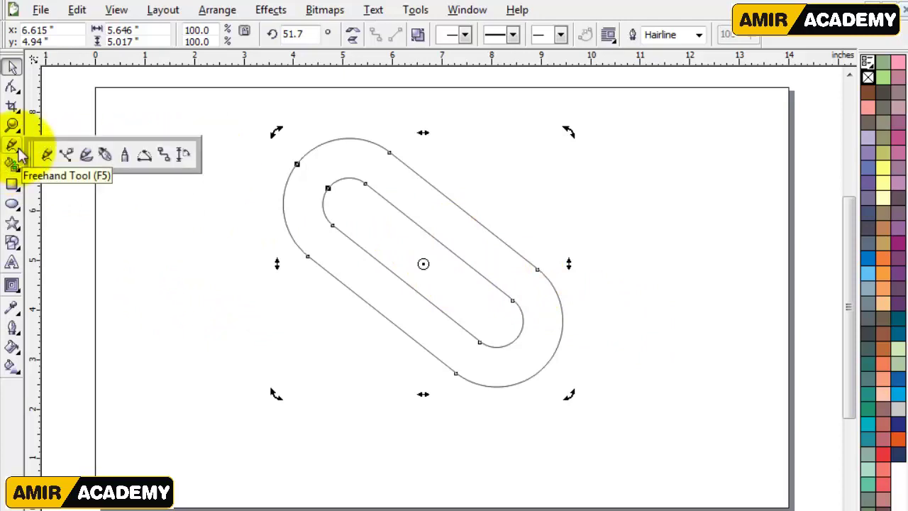
pyautogui.click(66, 157)
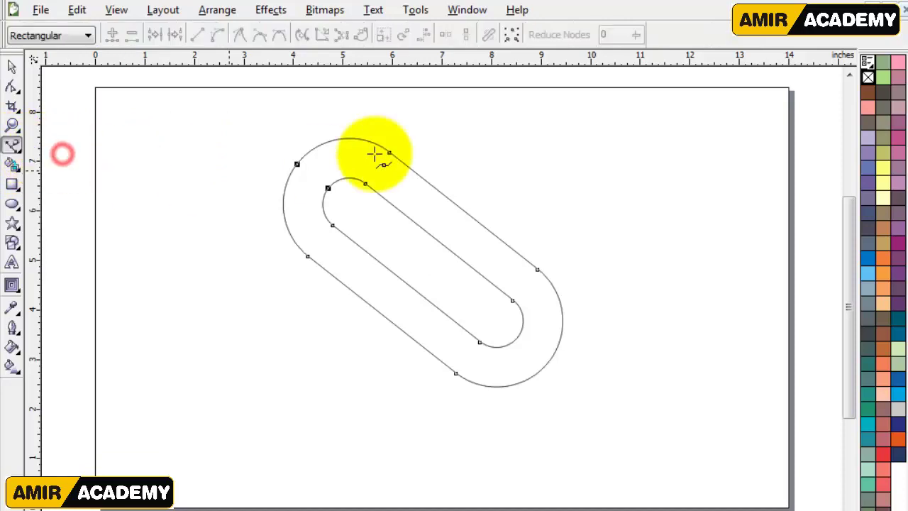
pyautogui.click(432, 86)
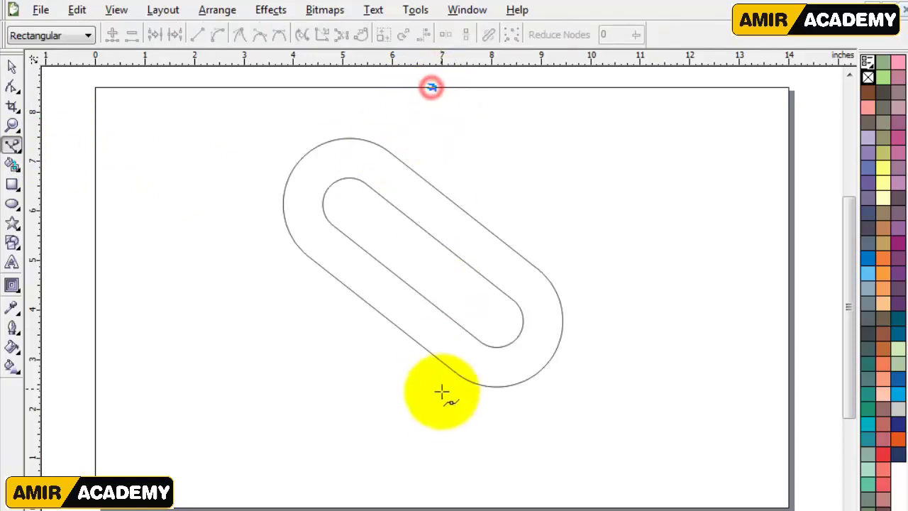
pyautogui.click(431, 433)
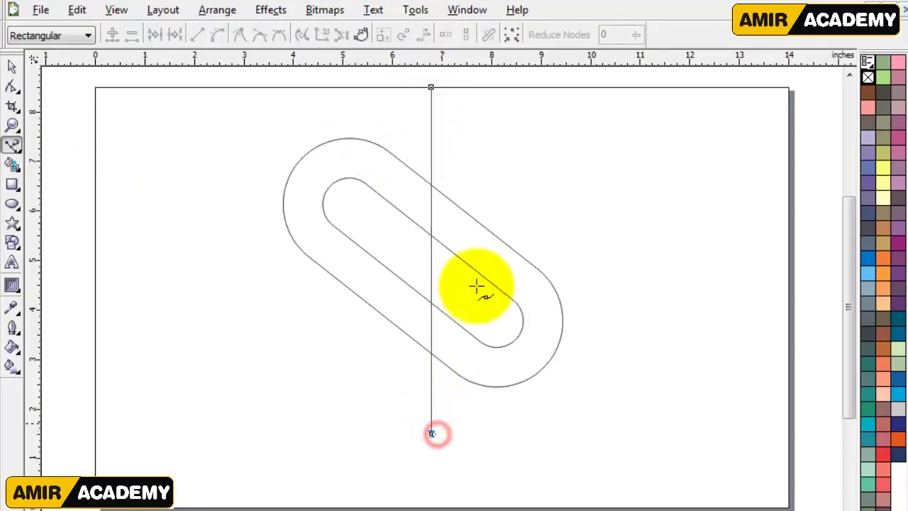
pyautogui.click(15, 68)
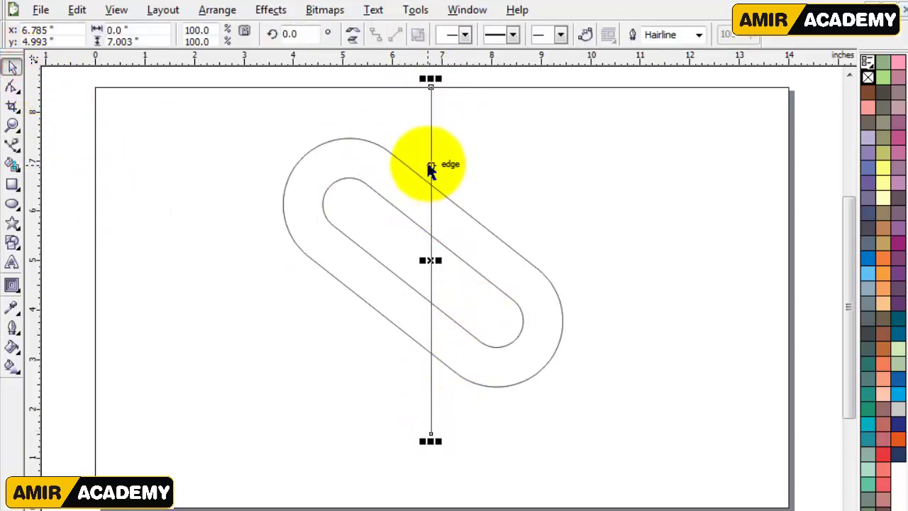
pyautogui.moveTo(430, 163); pyautogui.dragTo(414, 164)
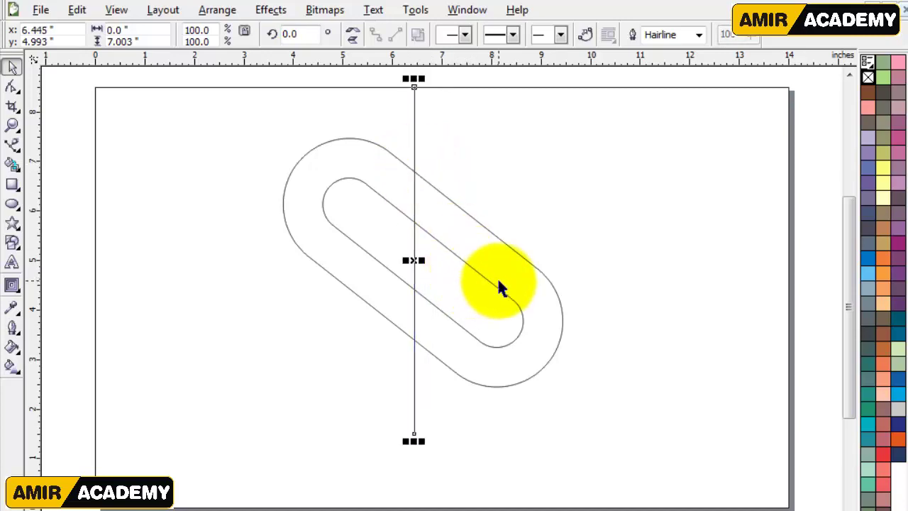
# Trim the slanted ring with the vertical line and delete the line.
pyautogui.click(479, 245)
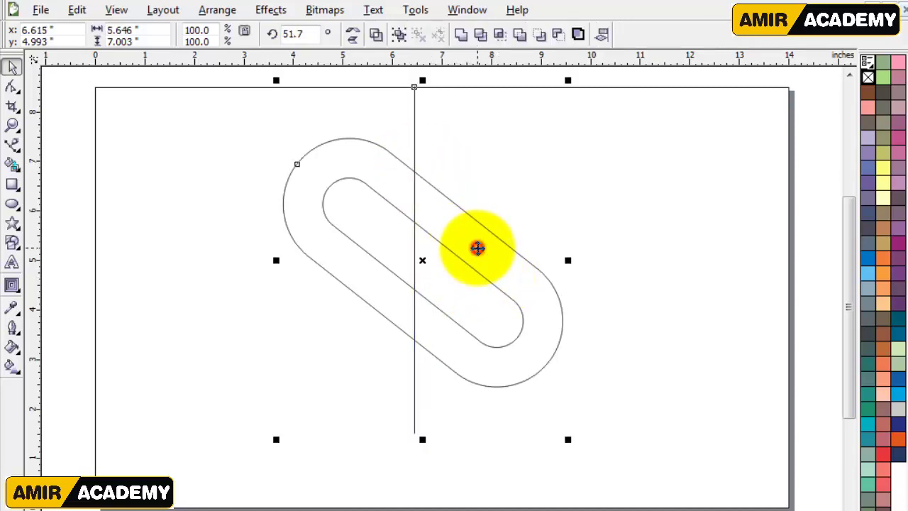
pyautogui.click(484, 37)
pyautogui.click(548, 199)
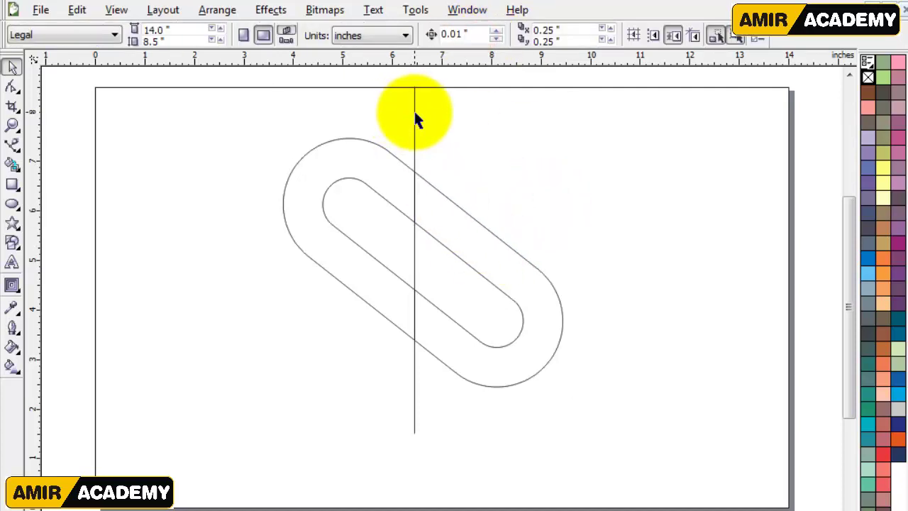
pyautogui.moveTo(416, 113); pyautogui.dragTo(506, 140)
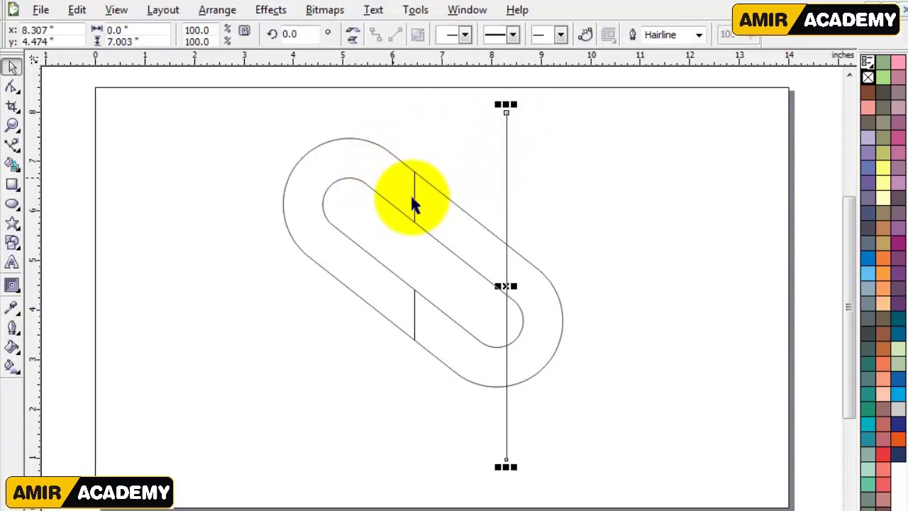
pyautogui.press('Delete')
# Break the trimmed ring apart into two separate halves.
pyautogui.click(487, 248)
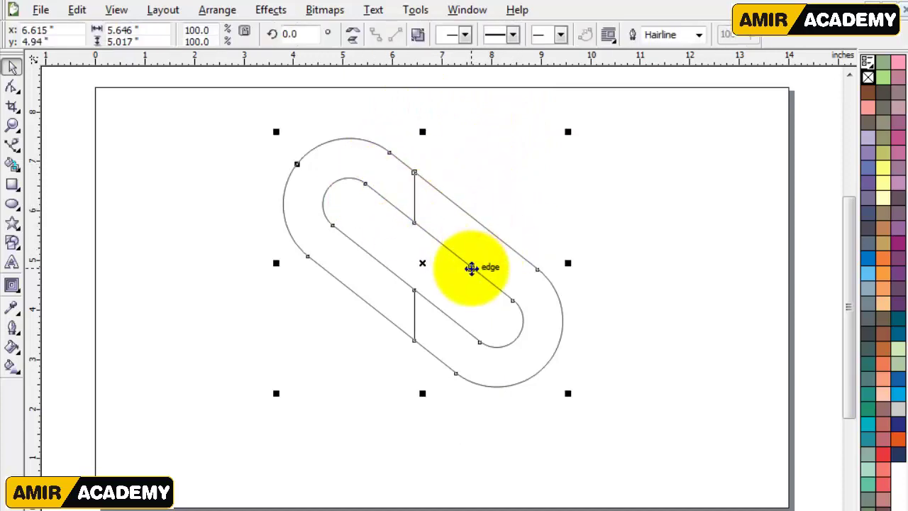
pyautogui.click(417, 37)
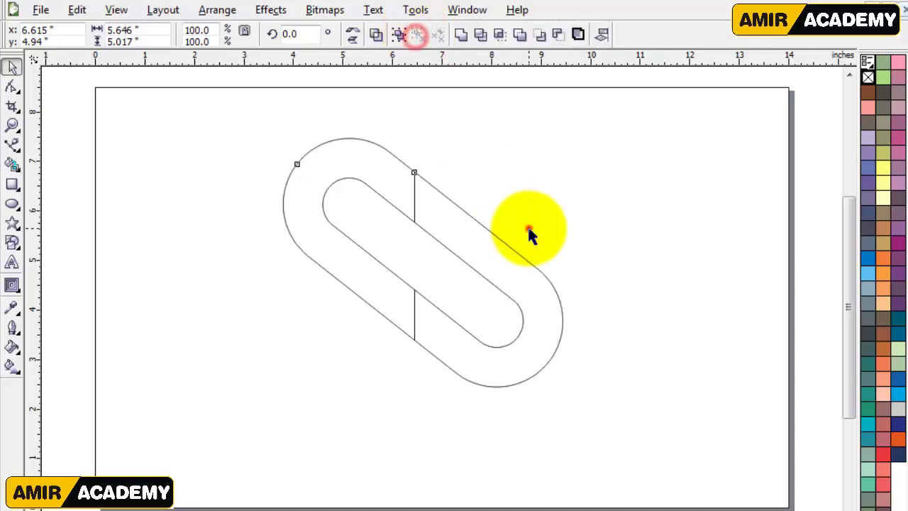
pyautogui.click(531, 225)
# Move the ring's lower-right half away from the other half and delete it.
pyautogui.moveTo(483, 227); pyautogui.dragTo(631, 272)
pyautogui.moveTo(389, 183); pyautogui.dragTo(307, 157)
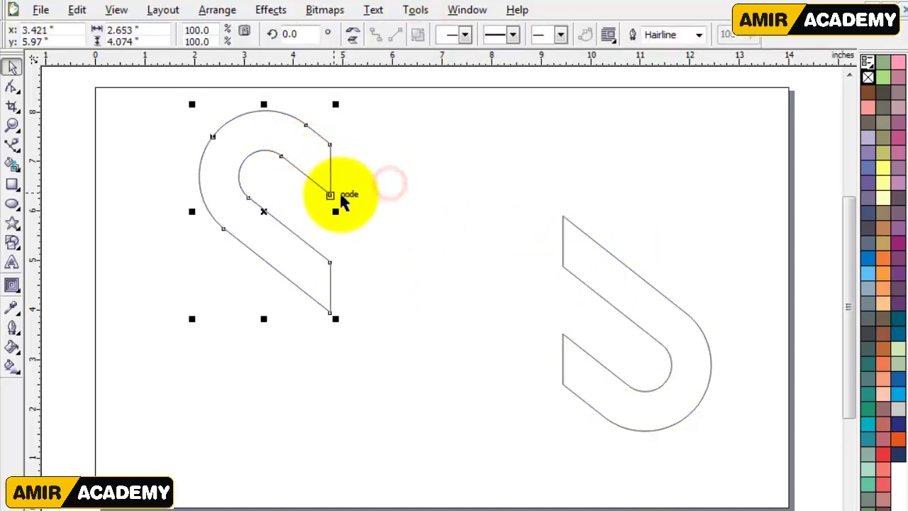
pyautogui.hotkey('ctrl', 'z')
pyautogui.click(602, 270)
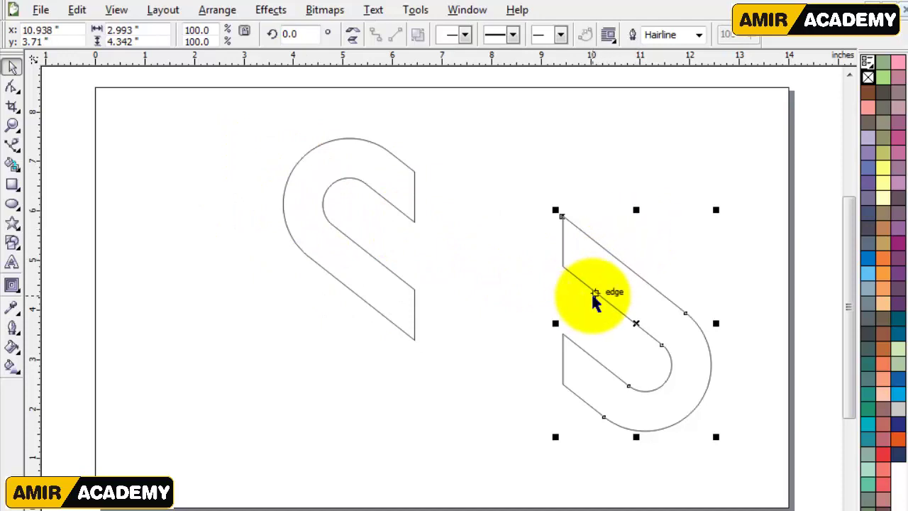
pyautogui.press('Delete')
pyautogui.click(354, 174)
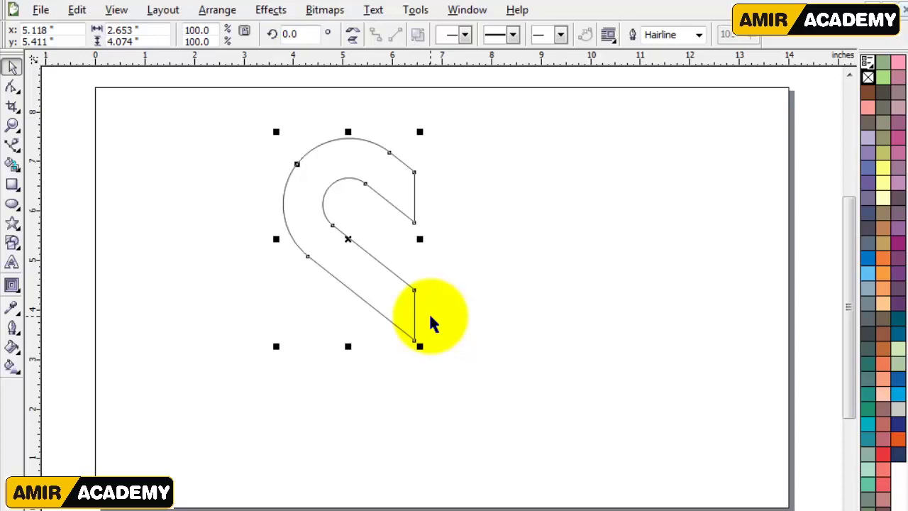
pyautogui.moveTo(430, 319); pyautogui.dragTo(430, 317)
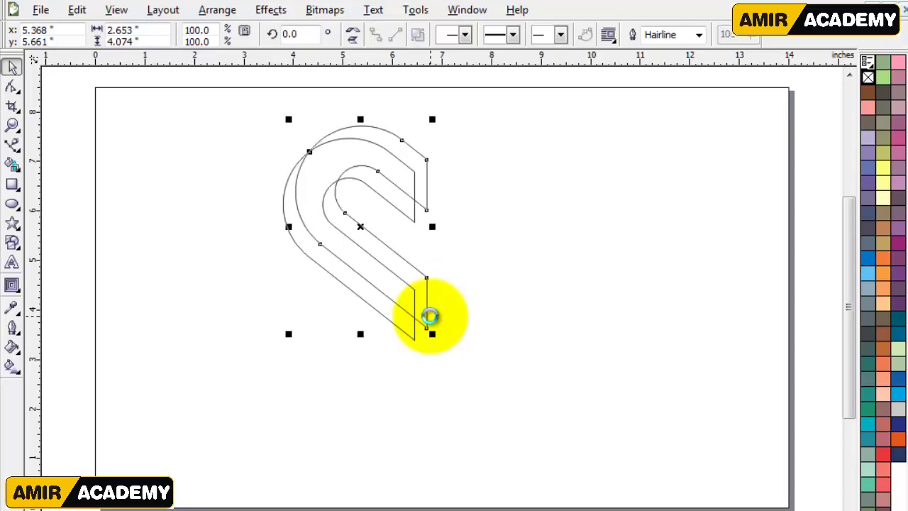
pyautogui.moveTo(362, 226); pyautogui.dragTo(515, 237)
pyautogui.hotkey('ctrl', 'z')
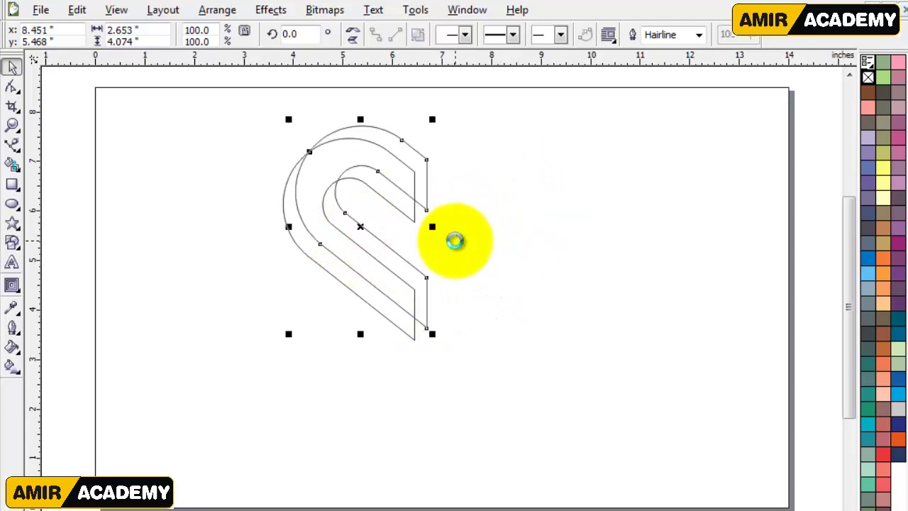
pyautogui.hotkey('ctrl', 'z')
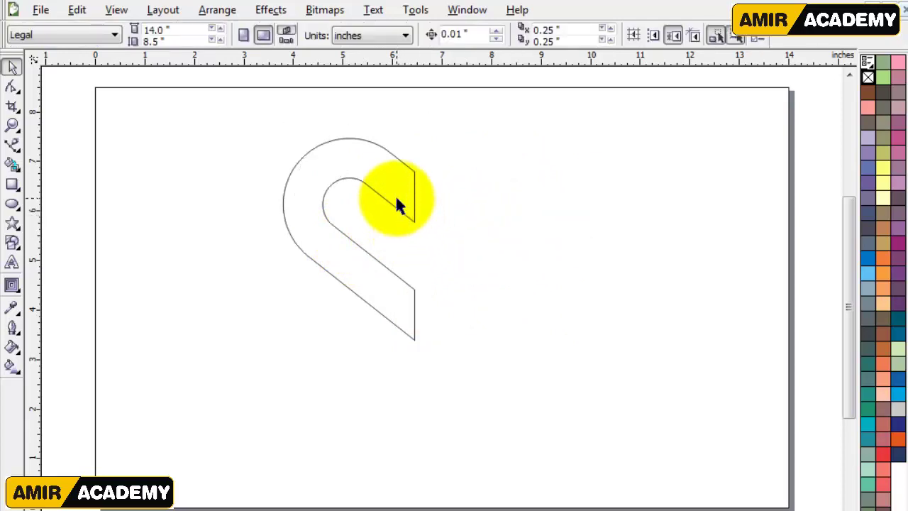
# Place a copy of the half ring about 0.6 inch to its right and delete it.
pyautogui.click(397, 198)
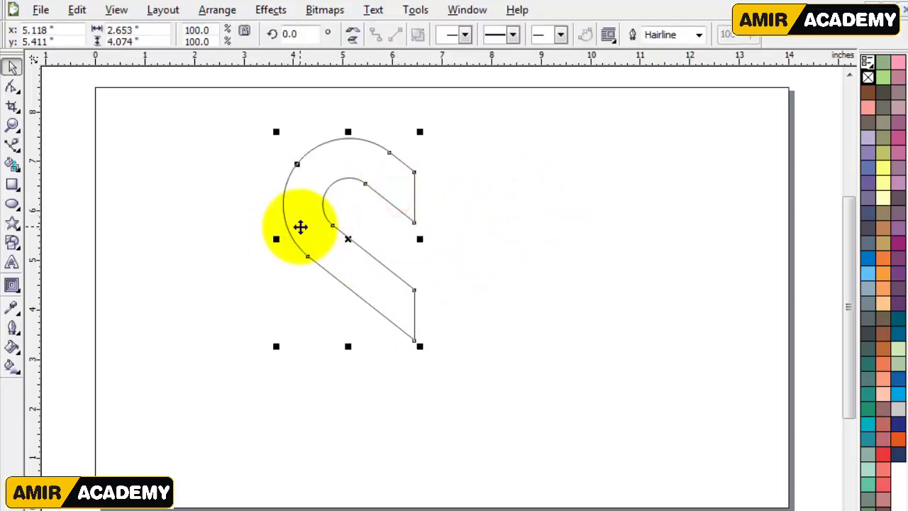
pyautogui.moveTo(303, 227); pyautogui.dragTo(330, 228)
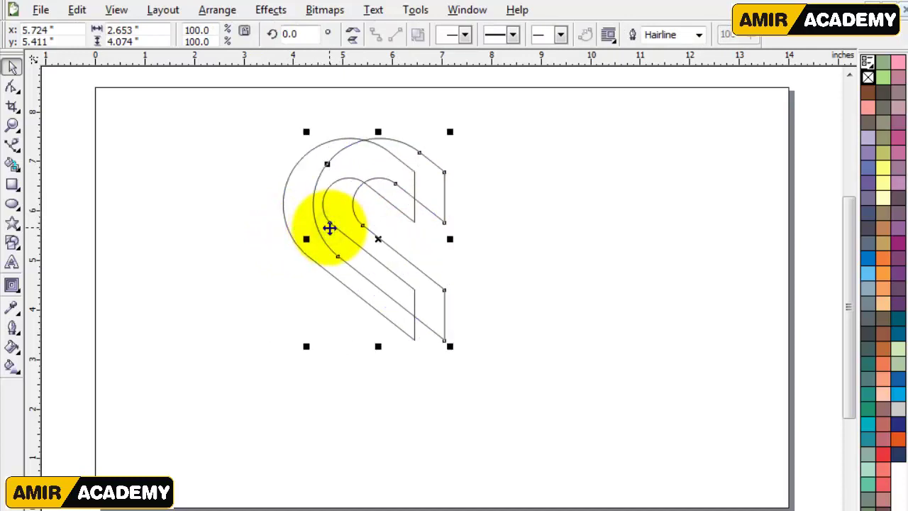
pyautogui.press('Delete')
# Try forming a heart with a horizontally mirrored copy of the half ring against its cut edges, and delete the copy.
pyautogui.click(324, 230)
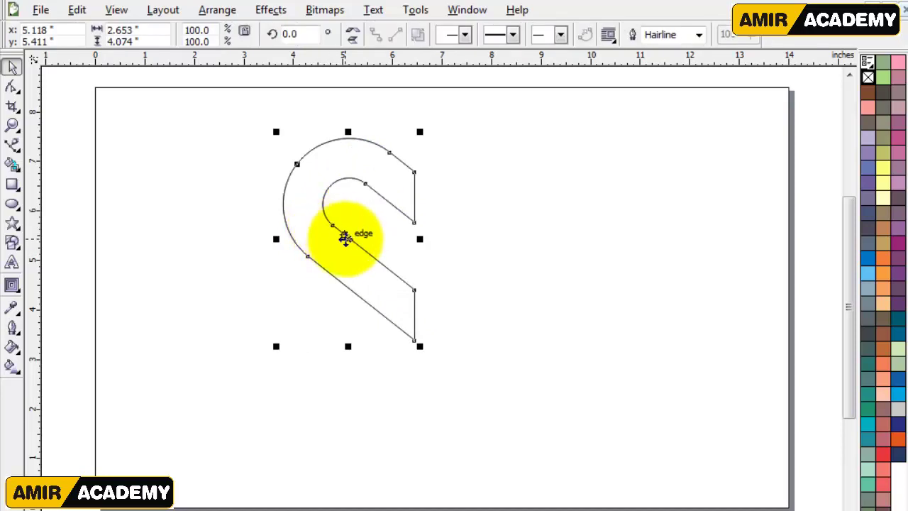
pyautogui.click(353, 35)
pyautogui.moveTo(368, 223); pyautogui.dragTo(497, 234)
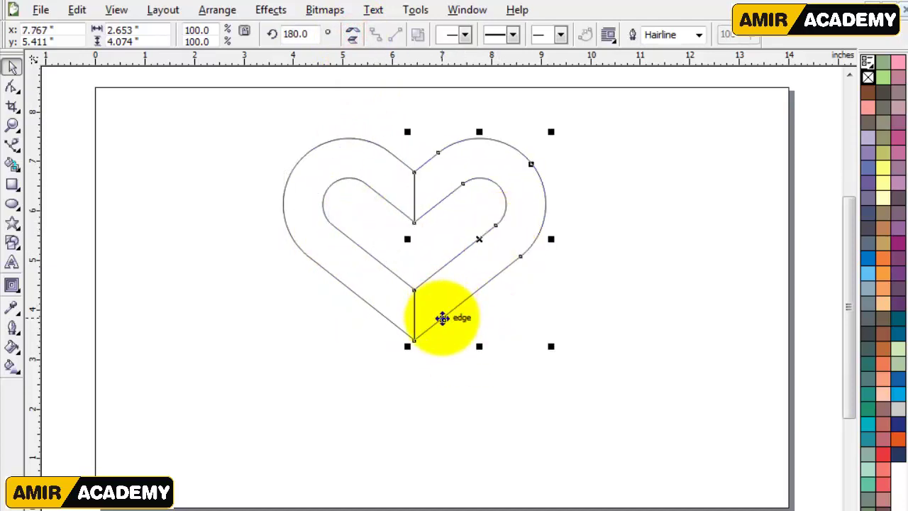
pyautogui.press('Delete')
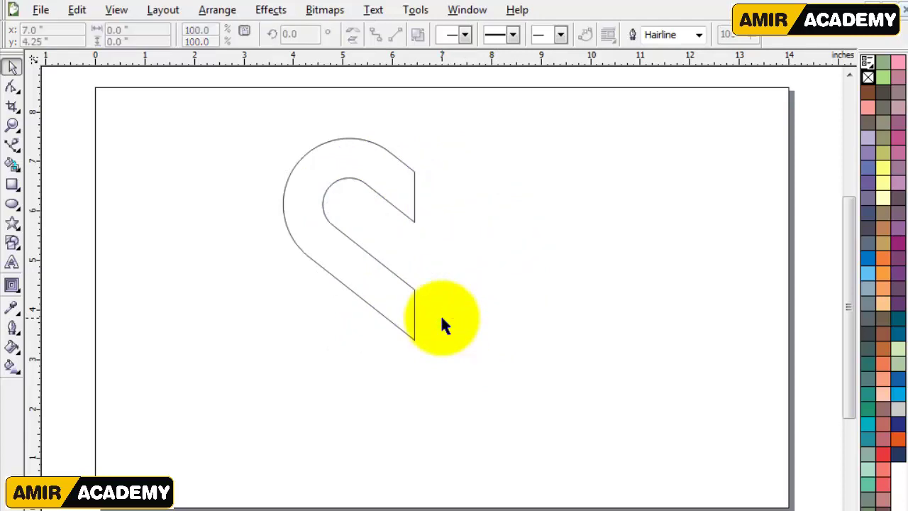
# Mirror a copy of the half ring across its cut edge and weld both halves into one heart.
pyautogui.click(346, 152)
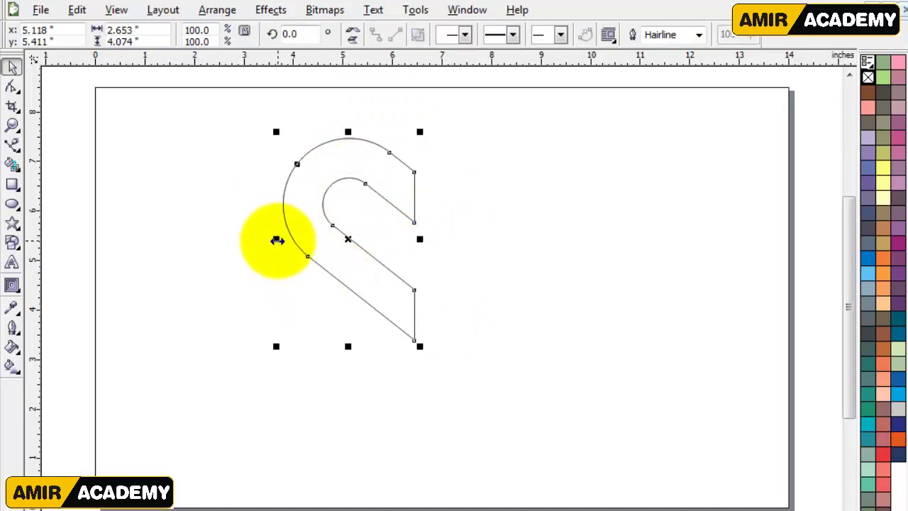
pyautogui.moveTo(277, 241); pyautogui.dragTo(442, 254)
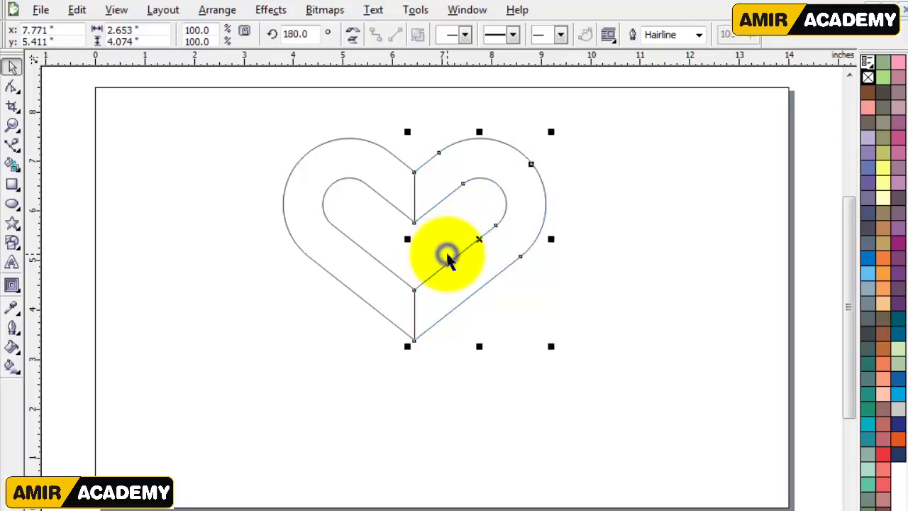
pyautogui.keyDown('shift'); pyautogui.click(374, 159); pyautogui.keyUp('shift')
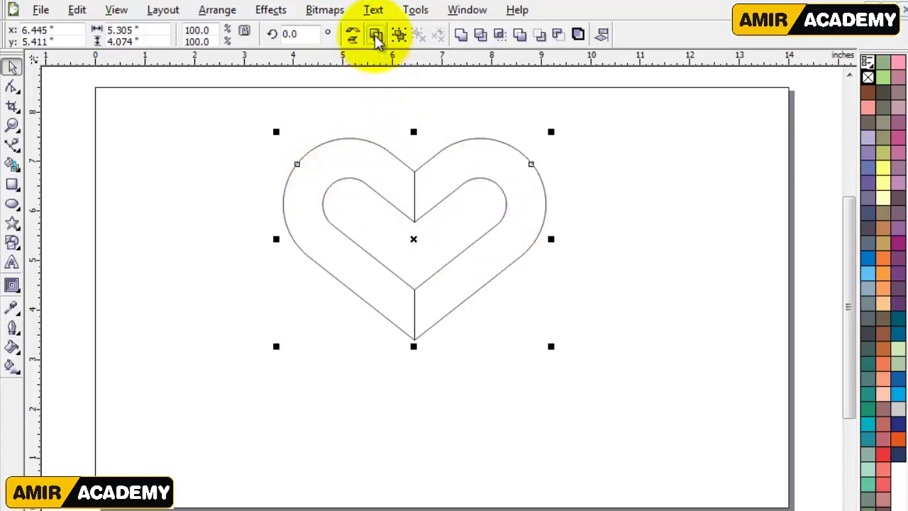
pyautogui.click(463, 37)
pyautogui.click(688, 301)
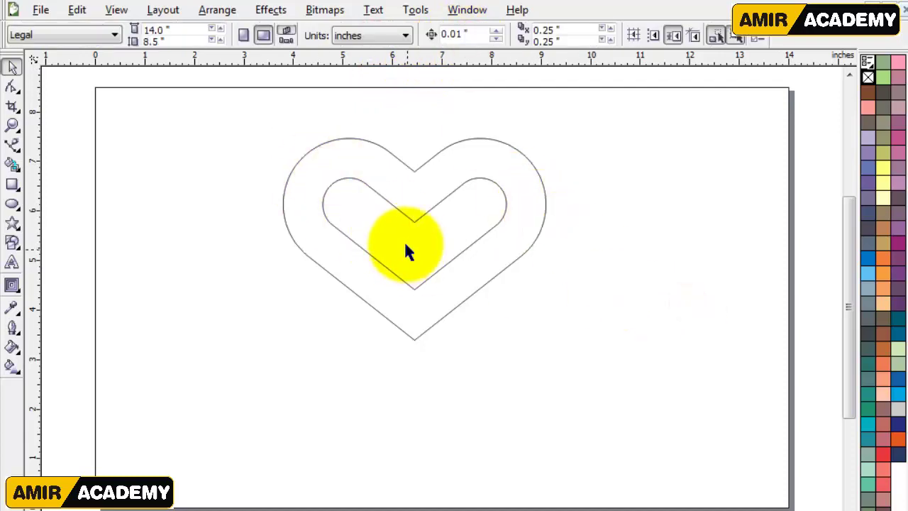
# Stretch the heart downward to a height of about 4.505 inches.
pyautogui.click(411, 334)
pyautogui.moveTo(413, 344); pyautogui.dragTo(413, 363)
pyautogui.click(610, 215)
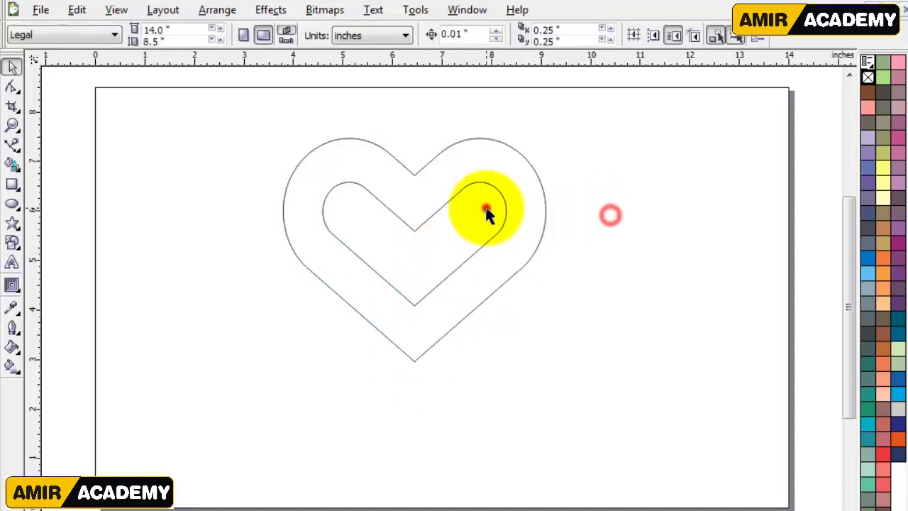
# Duplicate the heart in place, mirror the copy vertically and shift it up to about y 5.593 inches.
pyautogui.click(444, 199)
pyautogui.hotkey('ctrl', 'c')
pyautogui.hotkey('ctrl', 'v')
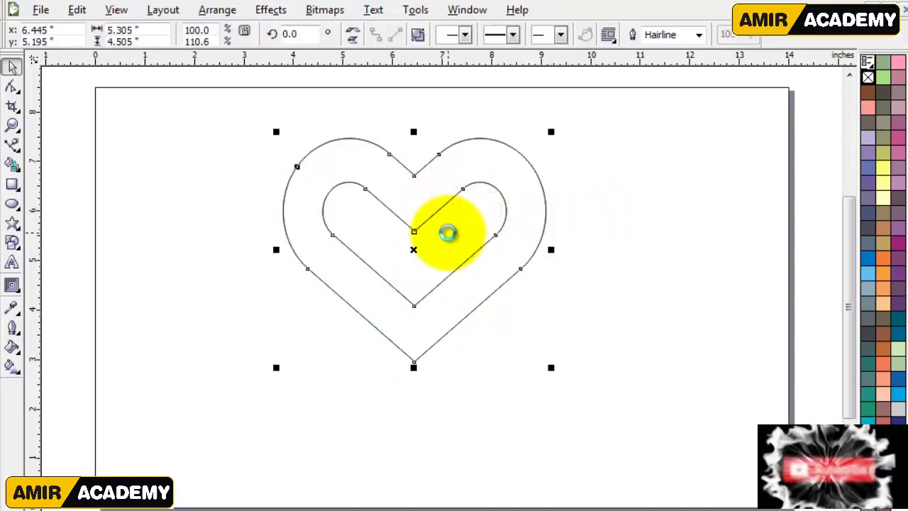
pyautogui.click(351, 41)
pyautogui.scroll(2, 429, 223)
pyautogui.click(752, 179)
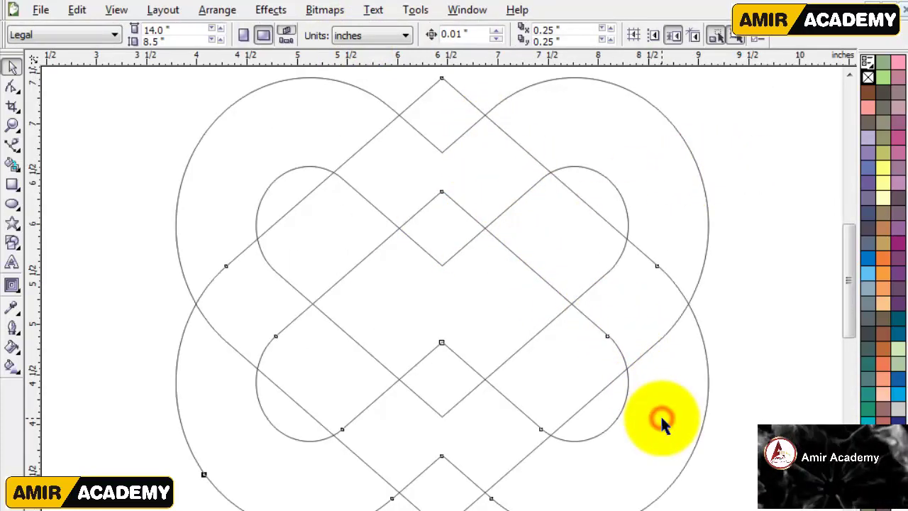
pyautogui.moveTo(660, 418); pyautogui.dragTo(656, 379)
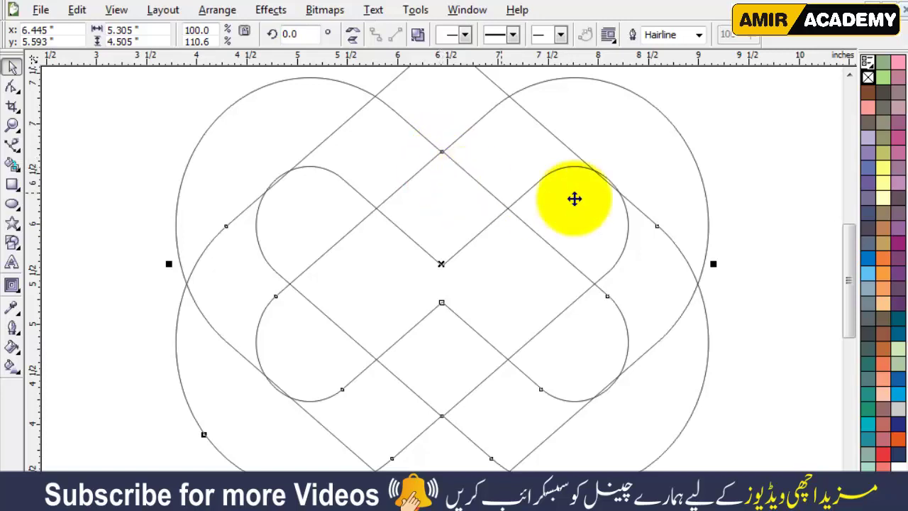
# Fill the upright heart with sage green.
pyautogui.click(697, 183)
pyautogui.click(653, 178)
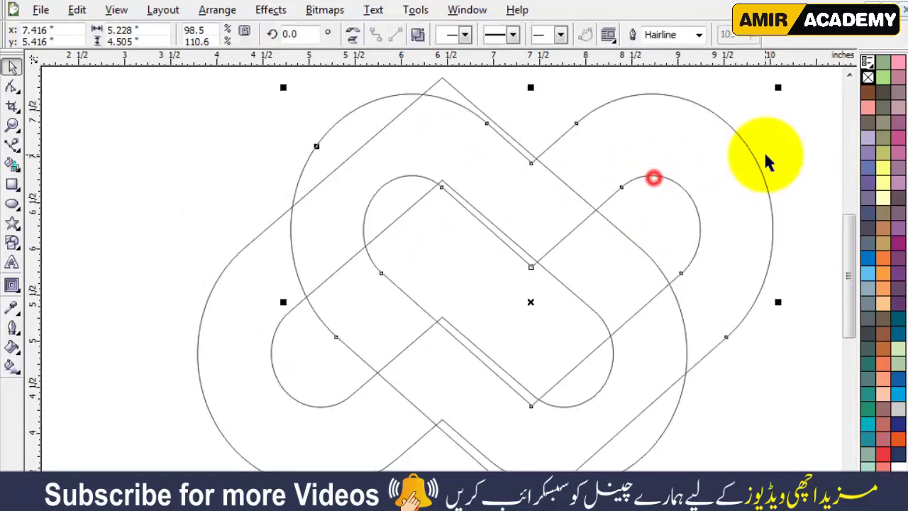
pyautogui.click(897, 365)
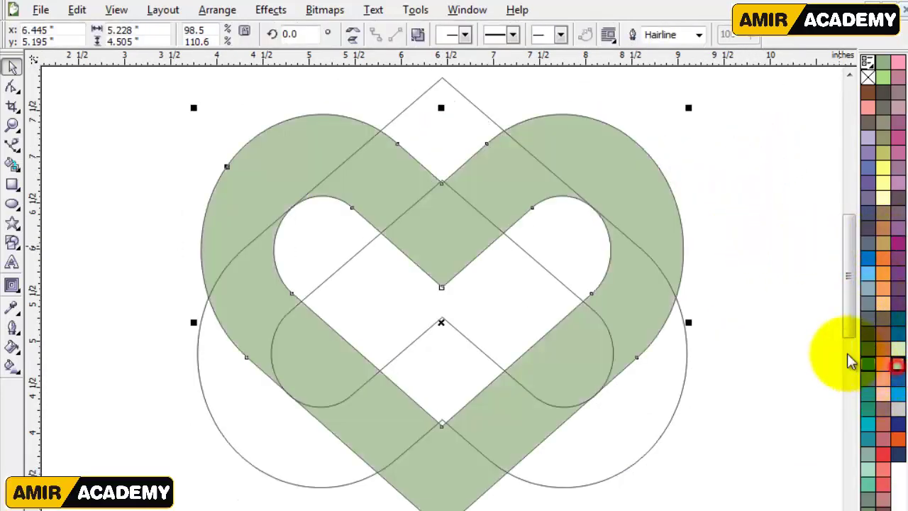
pyautogui.click(791, 314)
# Try moving the inverted heart and filling it with pale yellow, undoing both changes.
pyautogui.moveTo(447, 121); pyautogui.dragTo(533, 104)
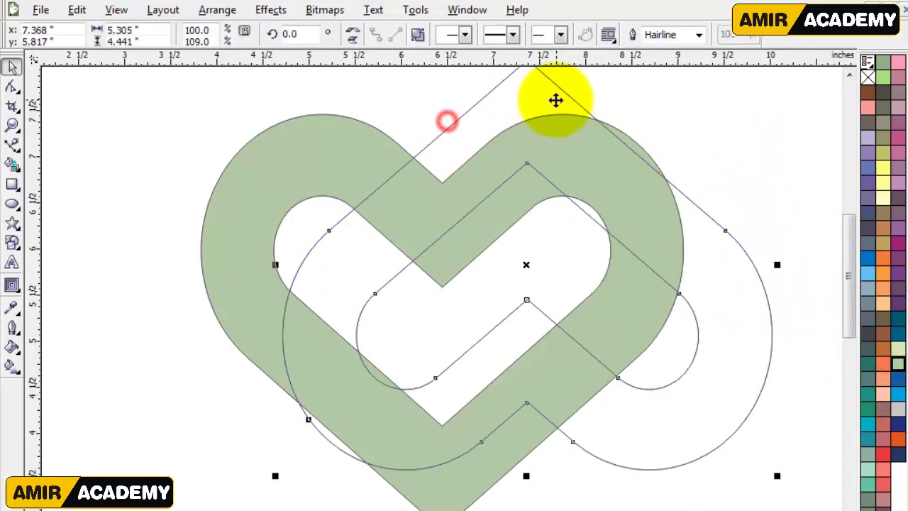
pyautogui.hotkey('ctrl', 'z')
pyautogui.click(883, 201)
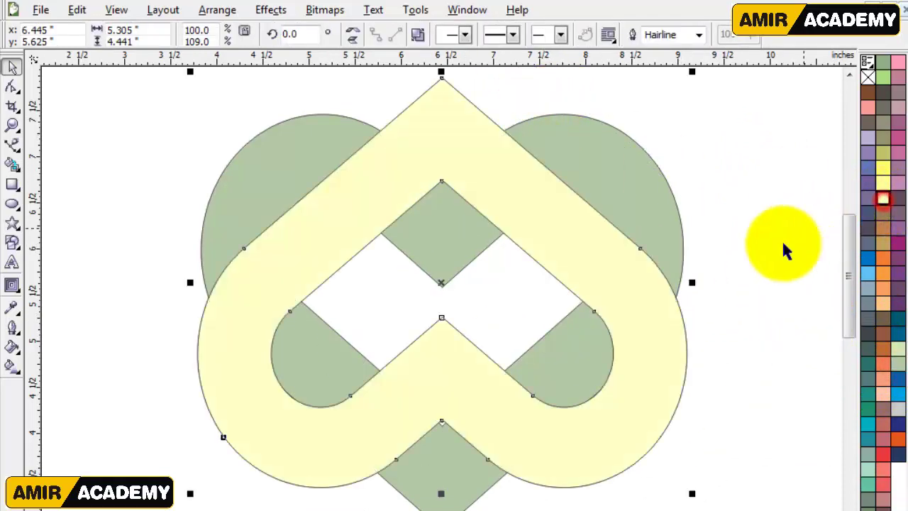
pyautogui.click(771, 269)
pyautogui.hotkey('ctrl', 'z')
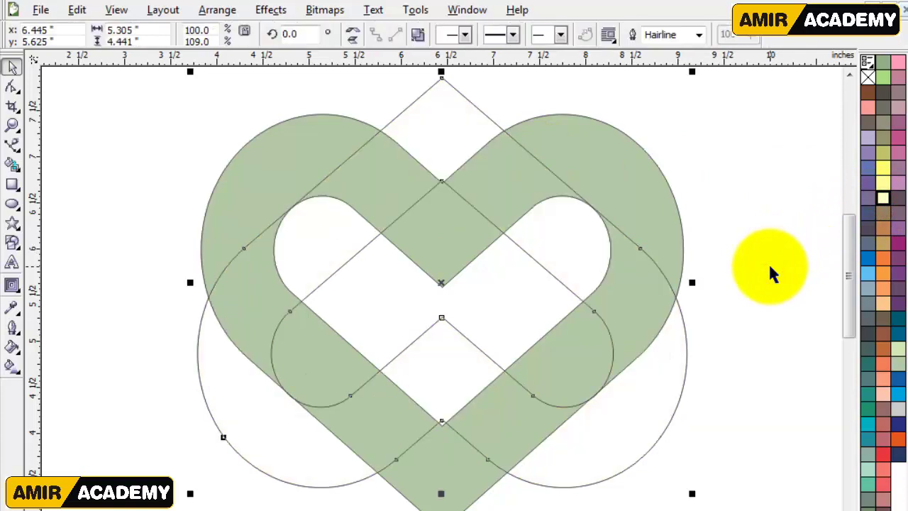
# Move the green heart aside and undo the move.
pyautogui.click(766, 268)
pyautogui.moveTo(642, 183); pyautogui.dragTo(754, 169)
pyautogui.hotkey('ctrl', 'z')
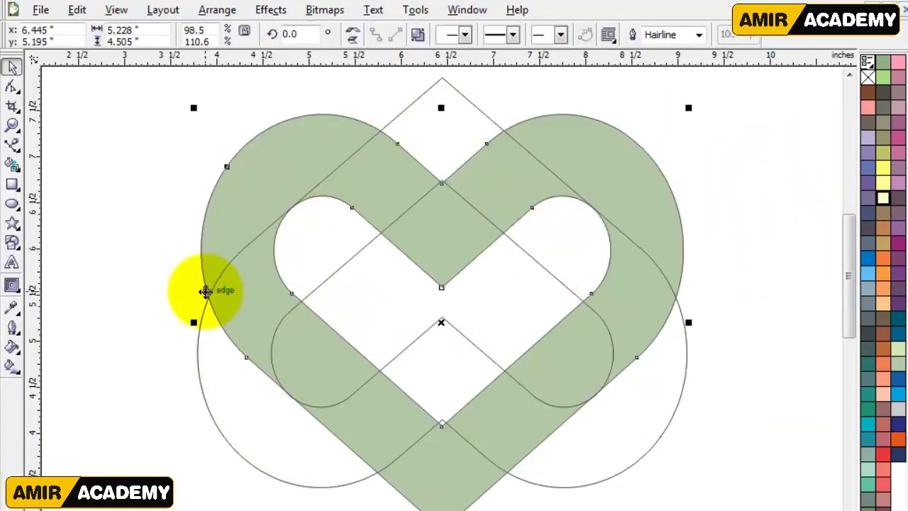
# Smart-fill the inverted heart's upper-left arm in blue, from its peak down through three adjoining sections.
pyautogui.click(10, 166)
pyautogui.click(742, 258)
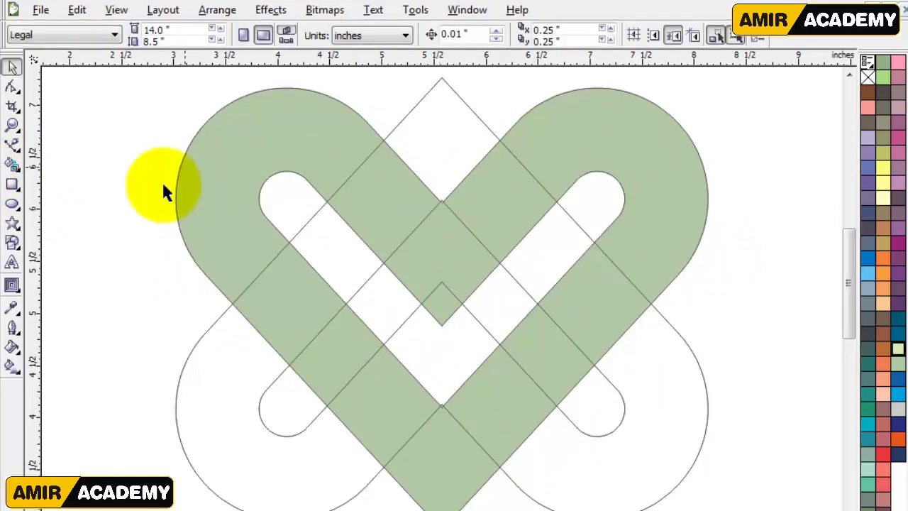
pyautogui.click(12, 164)
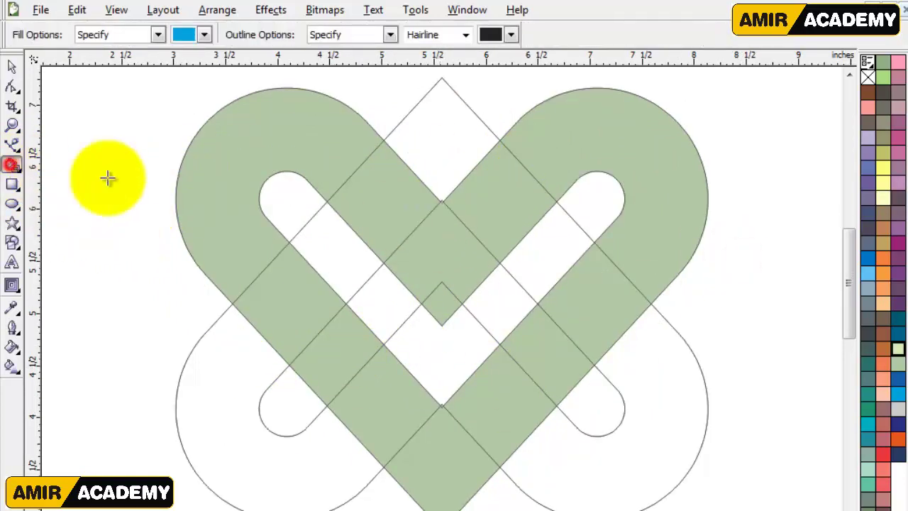
pyautogui.click(451, 127)
pyautogui.click(393, 194)
pyautogui.click(350, 241)
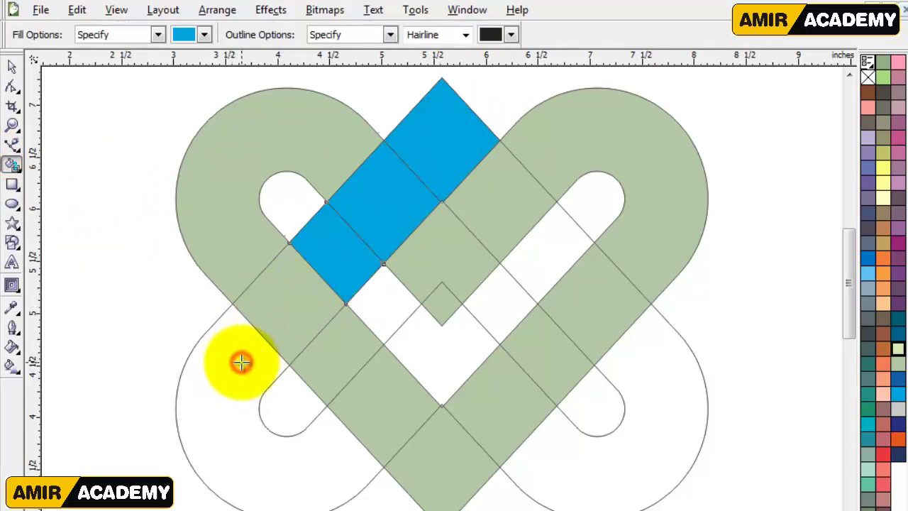
# Smart-fill the inverted heart's lower-left loop and its inner band up to the central tip in blue.
pyautogui.click(252, 427)
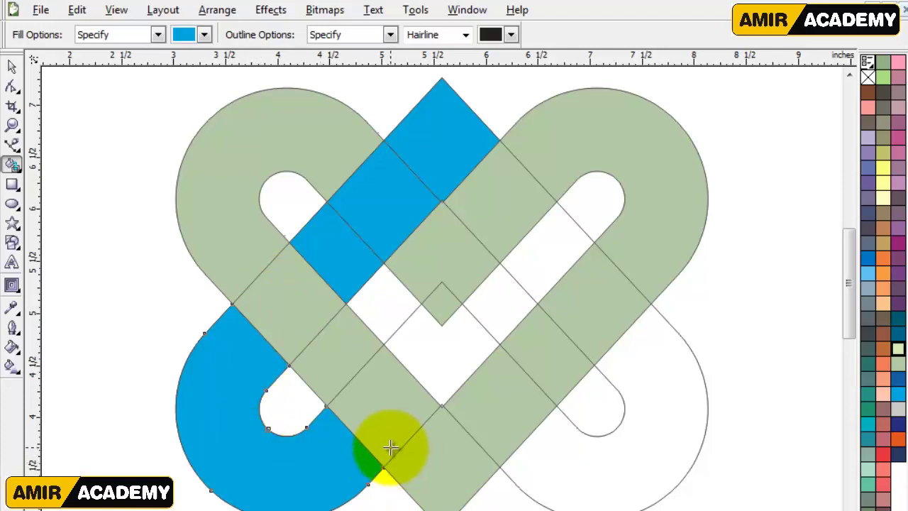
pyautogui.click(403, 396)
pyautogui.click(435, 353)
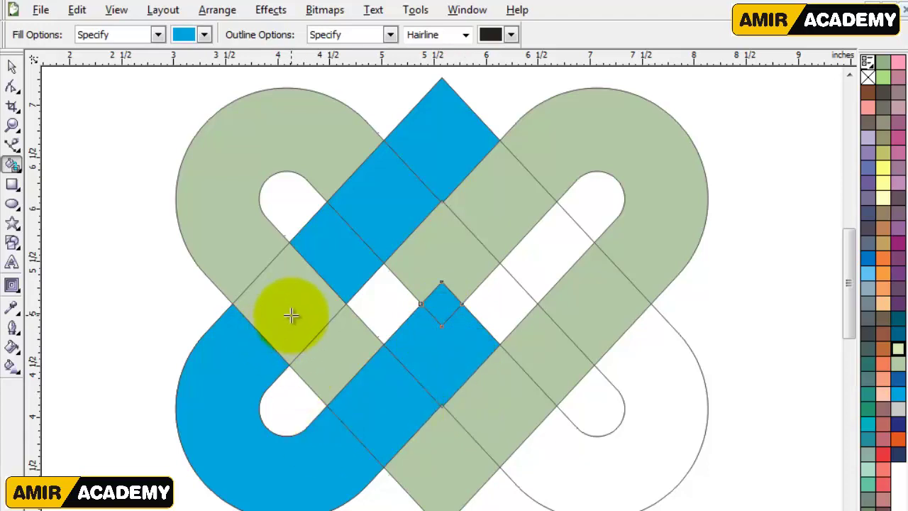
pyautogui.click(283, 433)
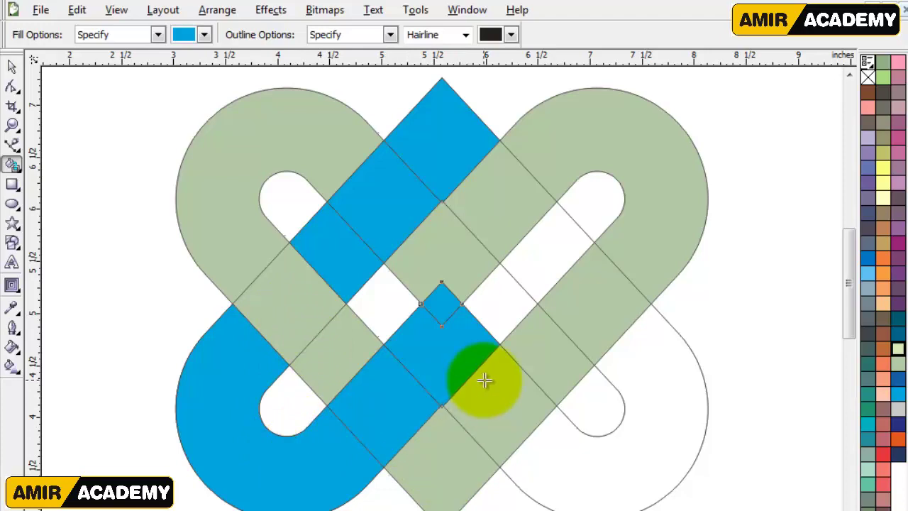
# Smart-fill the inverted heart's lower-right loop and the two sections of the right arm above it in blue.
pyautogui.click(578, 462)
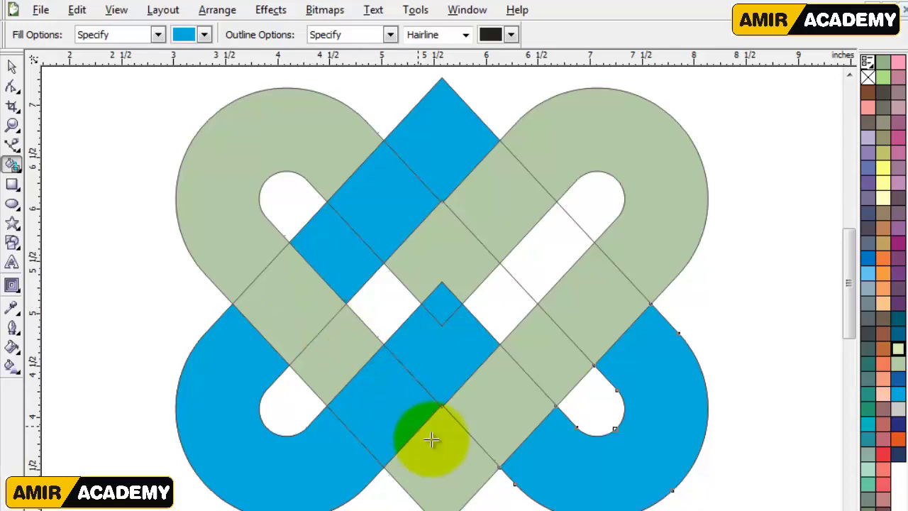
pyautogui.click(600, 304)
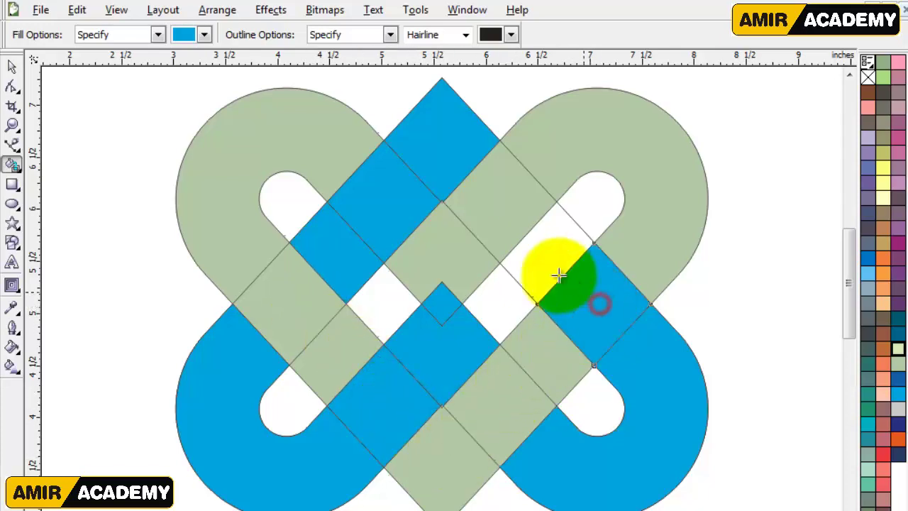
pyautogui.click(554, 259)
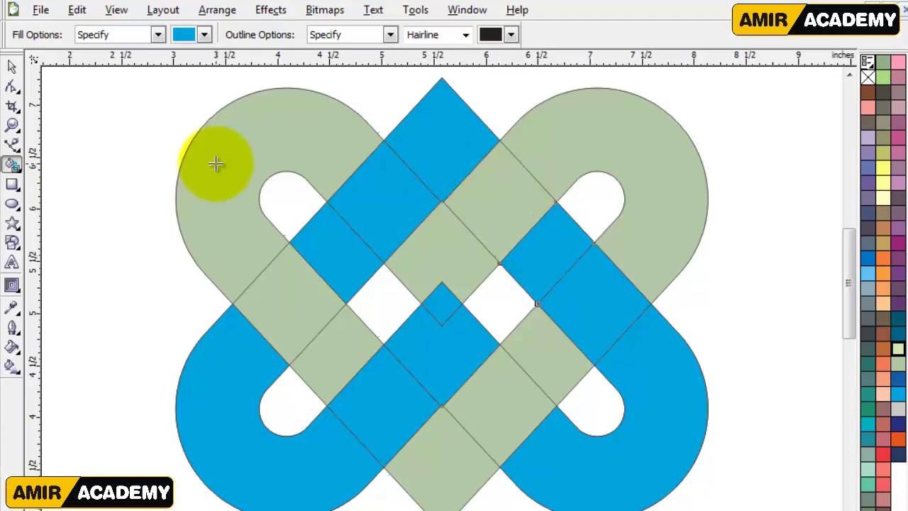
# Weld the blue lower-left loop and its inner band sections into one shape.
pyautogui.click(12, 66)
pyautogui.click(89, 282)
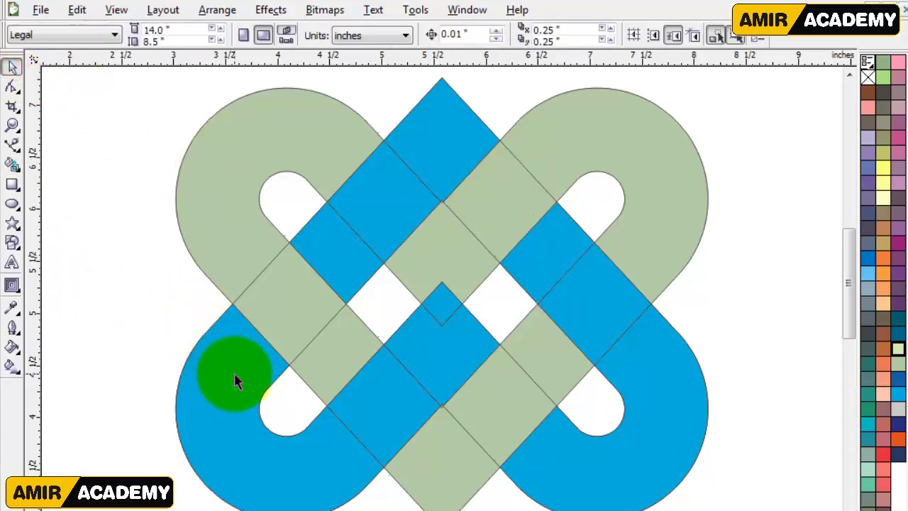
pyautogui.moveTo(234, 381); pyautogui.dragTo(451, 310)
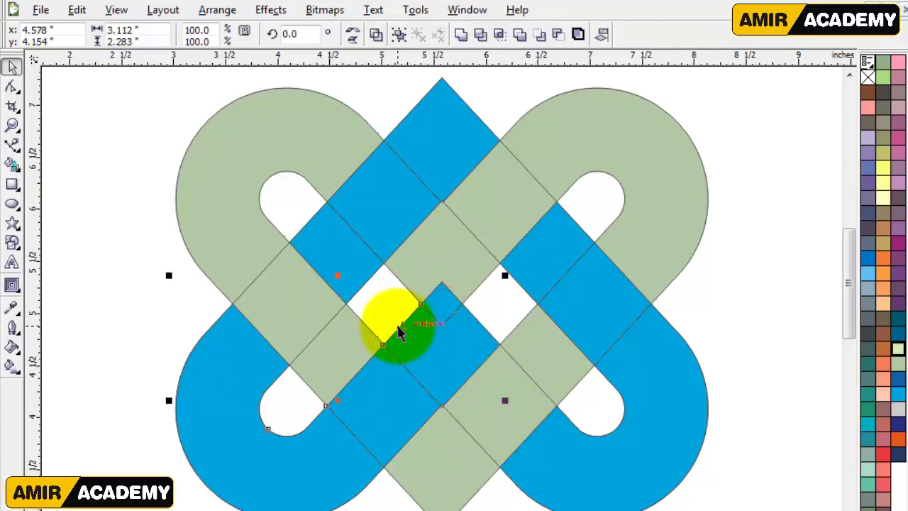
pyautogui.click(461, 32)
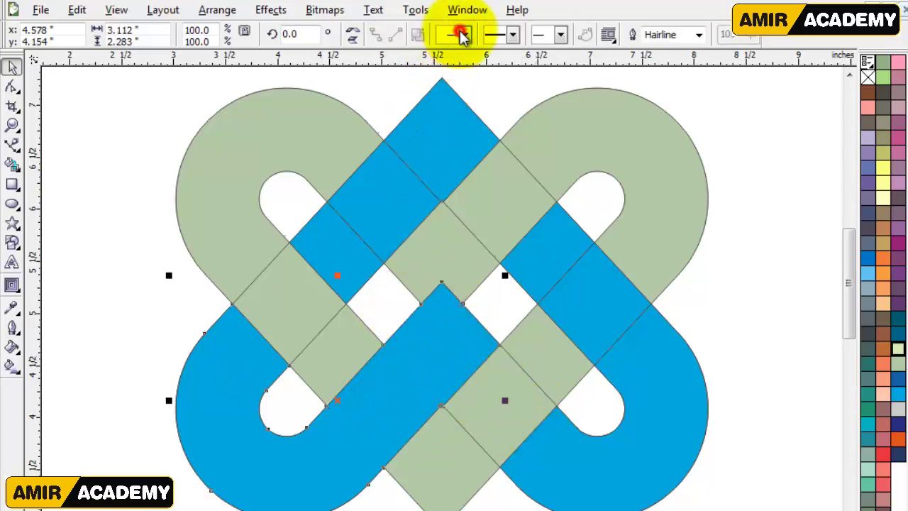
pyautogui.click(747, 313)
# Weld the two blue right arm sections with the lower-right loop into one shape.
pyautogui.click(550, 262)
pyautogui.click(587, 291)
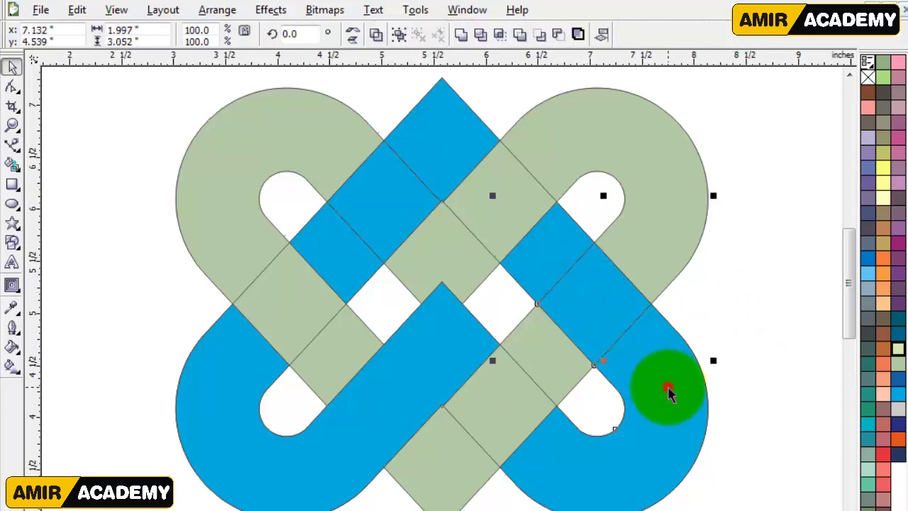
pyautogui.click(459, 38)
pyautogui.click(736, 258)
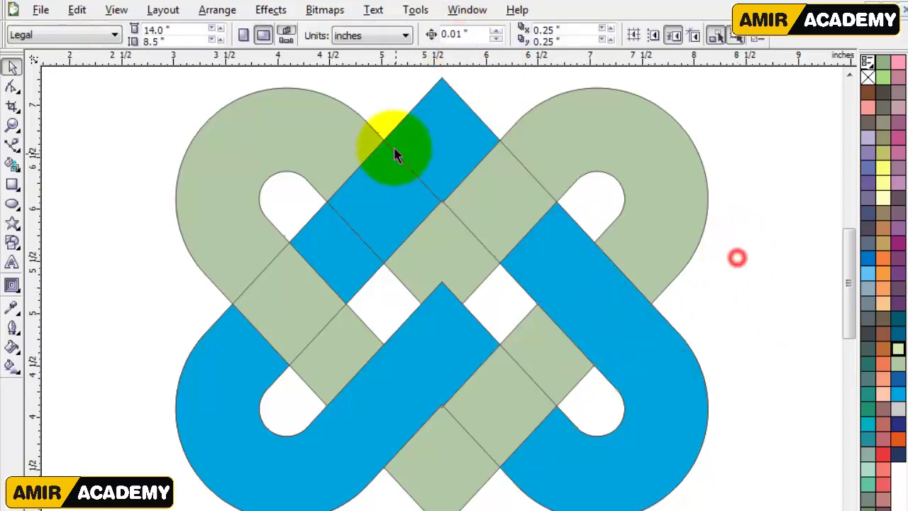
# Weld the three blue sections of the upper-left arm into one band.
pyautogui.click(441, 143)
pyautogui.keyDown('shift'); pyautogui.click(383, 190); pyautogui.keyUp('shift')
pyautogui.keyDown('shift'); pyautogui.click(353, 252); pyautogui.keyUp('shift')
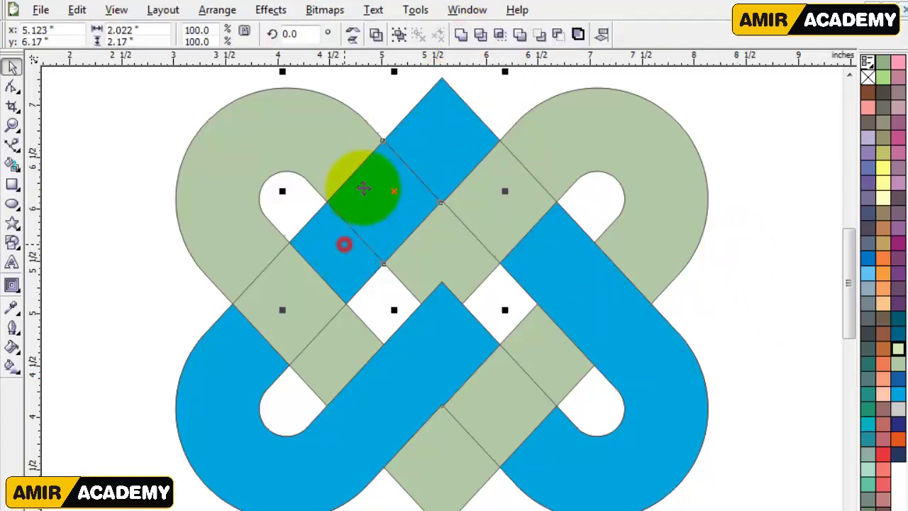
pyautogui.click(460, 34)
pyautogui.click(739, 308)
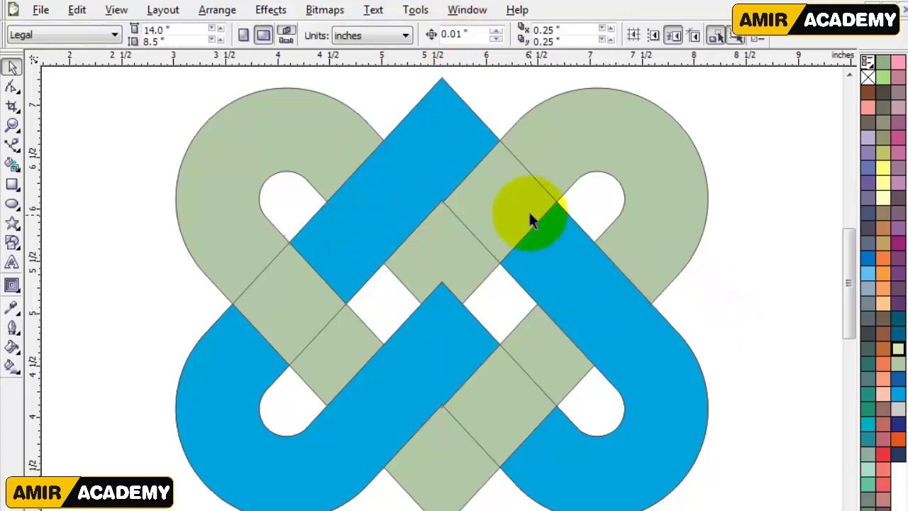
pyautogui.click(461, 245)
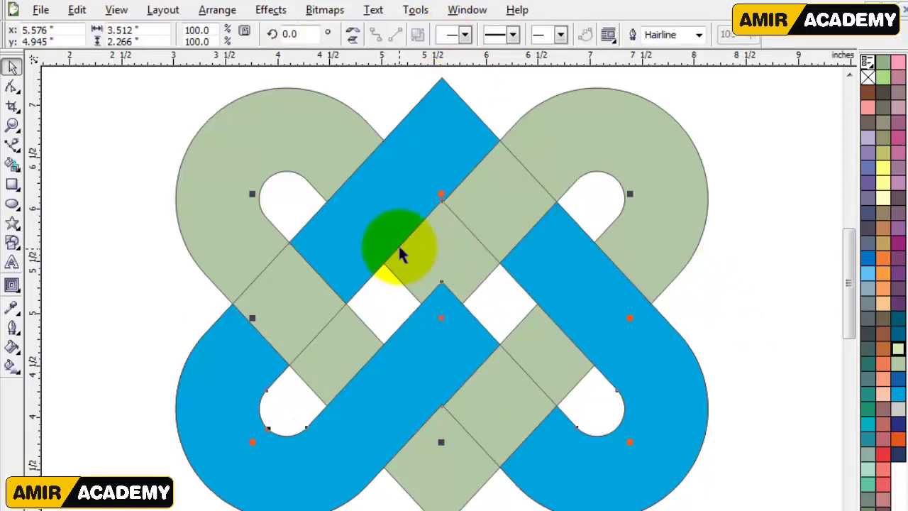
pyautogui.click(142, 324)
pyautogui.click(13, 164)
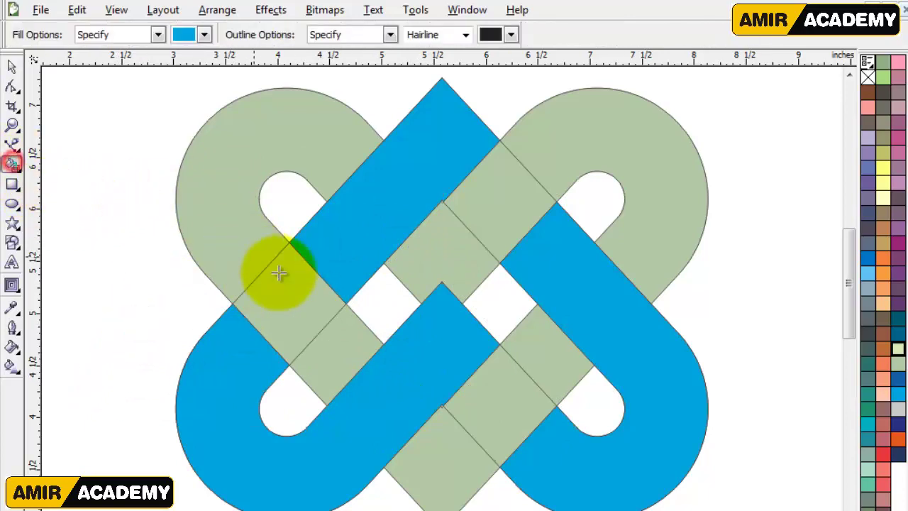
pyautogui.click(294, 314)
pyautogui.click(343, 354)
pyautogui.hotkey('ctrl', 'z')
pyautogui.hotkey('ctrl', 'z')
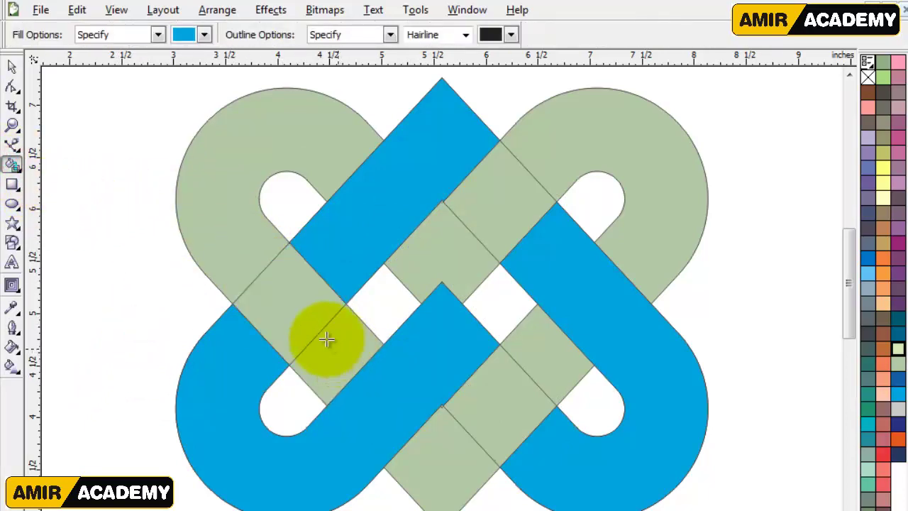
# Smart-fill the upright heart's upper-left loop and the two sections of the left arm below it in dark teal.
pyautogui.click(205, 34)
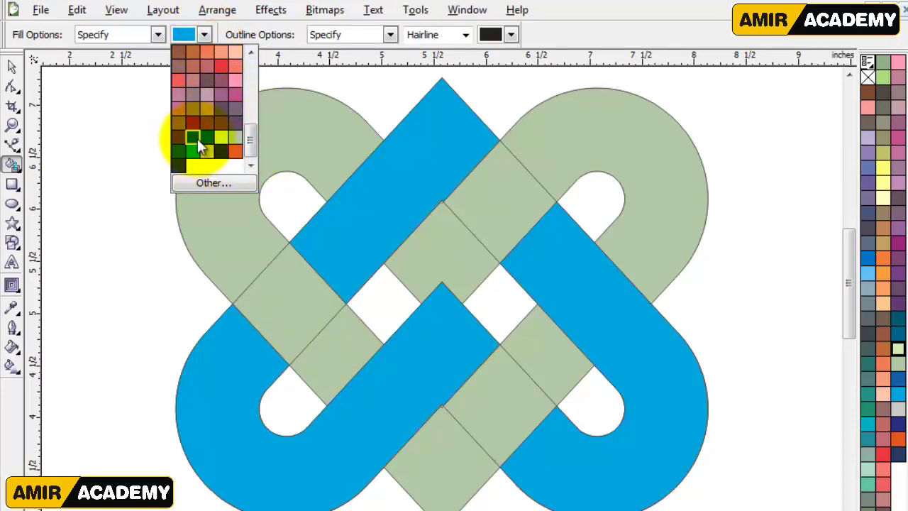
pyautogui.click(180, 150)
pyautogui.click(290, 319)
pyautogui.click(343, 361)
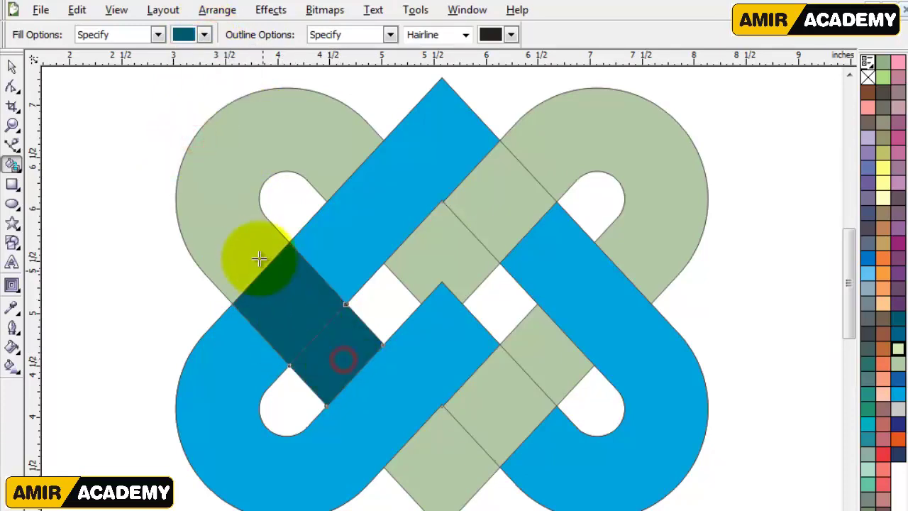
pyautogui.click(256, 142)
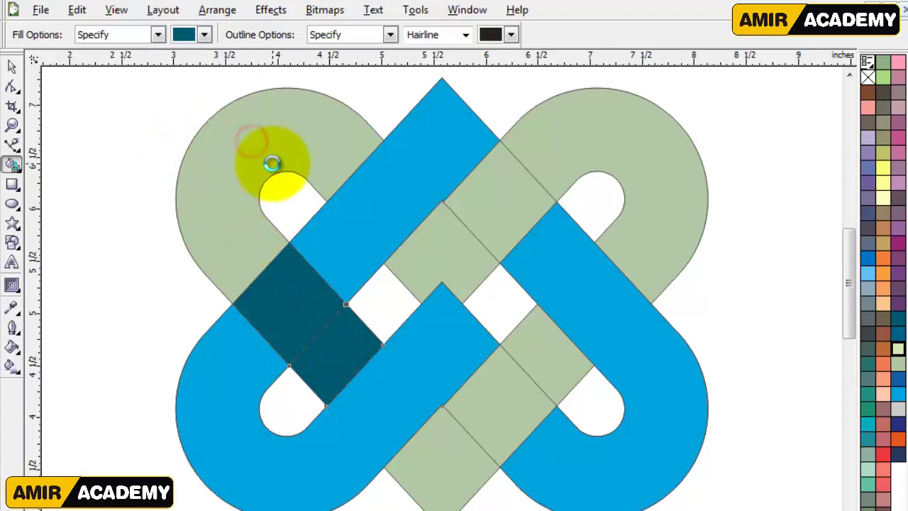
pyautogui.click(272, 164)
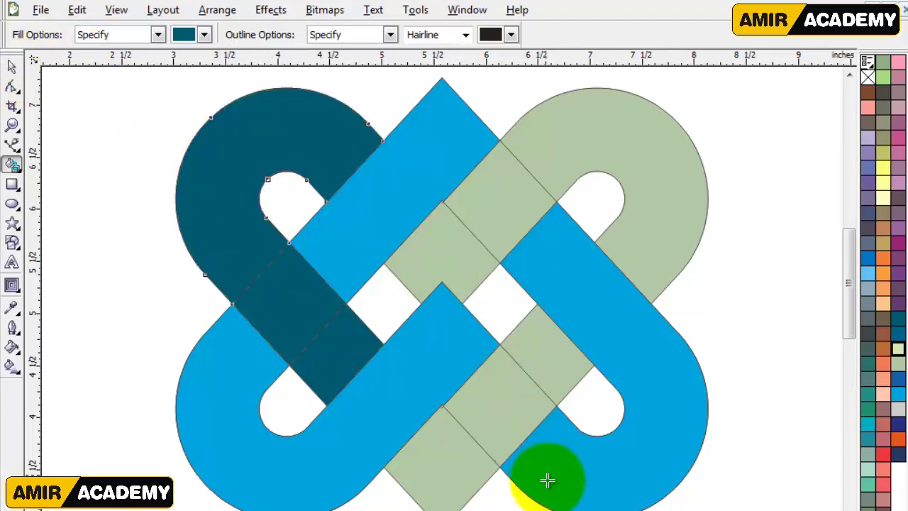
# Smart-fill the upright heart's bottom tip and the two sections of the lower-right arm above it in dark teal.
pyautogui.click(449, 468)
pyautogui.click(486, 416)
pyautogui.click(542, 365)
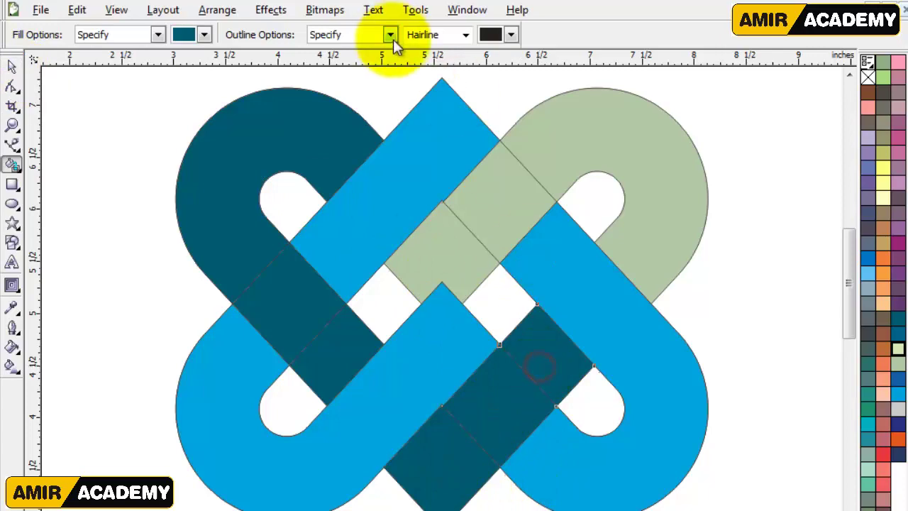
# Smart-fill the upright heart's two inner sections at the centre and its upper-right loop in dark teal.
pyautogui.click(458, 246)
pyautogui.click(496, 202)
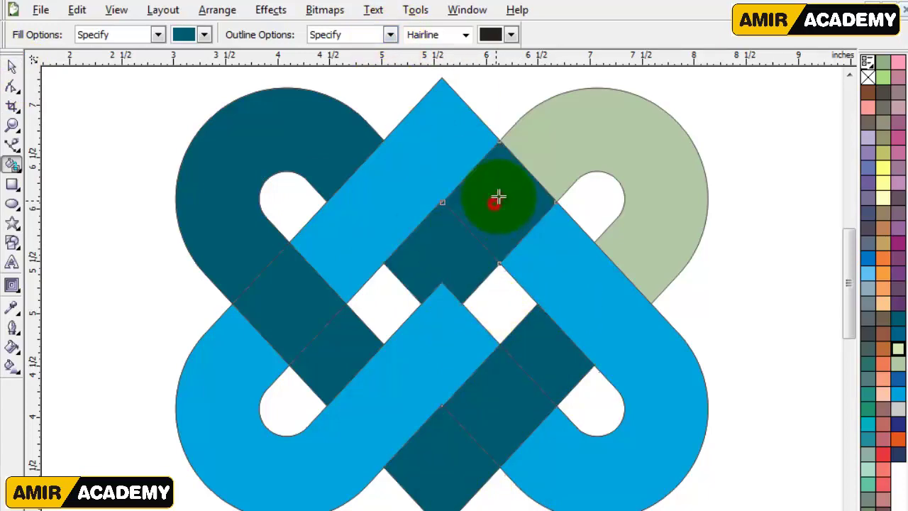
pyautogui.click(544, 167)
pyautogui.click(610, 173)
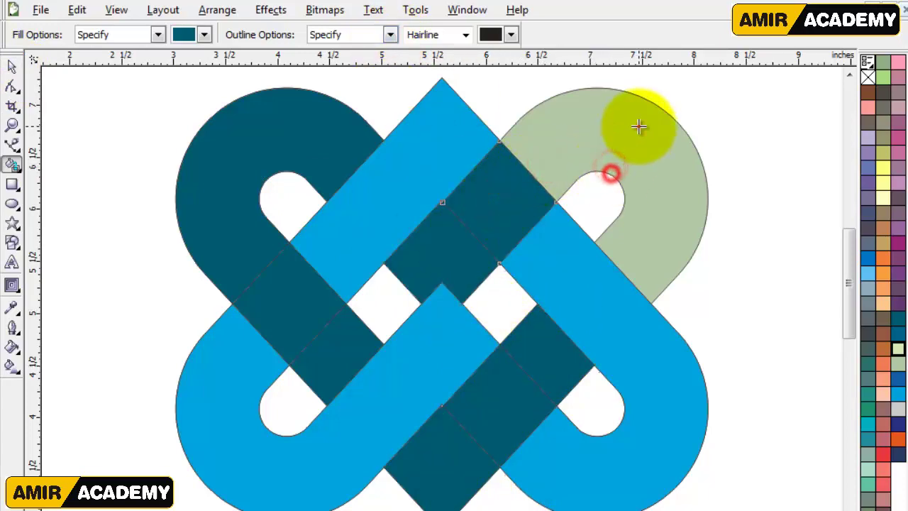
pyautogui.click(639, 126)
pyautogui.click(650, 111)
pyautogui.click(622, 107)
pyautogui.click(618, 132)
pyautogui.click(656, 165)
pyautogui.click(653, 191)
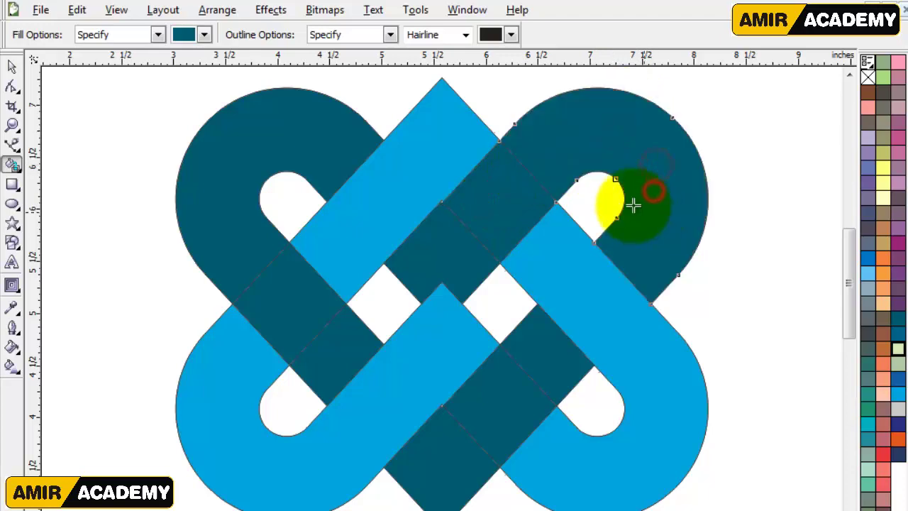
# Weld the dark teal upper-left loop and its two arm sections into one shape.
pyautogui.click(120, 282)
pyautogui.click(234, 247)
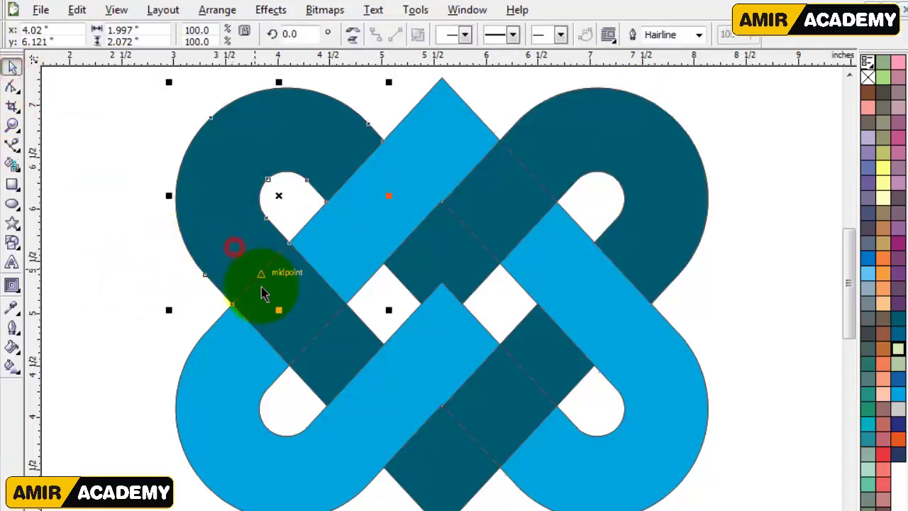
pyautogui.keyDown('shift'); pyautogui.click(292, 296); pyautogui.keyUp('shift')
pyautogui.keyDown('shift'); pyautogui.click(339, 350); pyautogui.keyUp('shift')
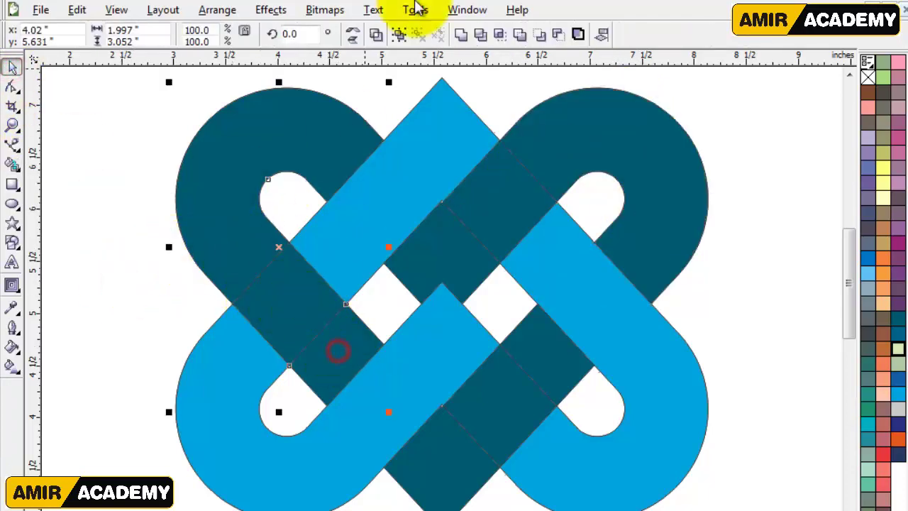
pyautogui.click(457, 33)
# Weld the two dark teal inner sections with the upper-right loop into one shape.
pyautogui.click(454, 247)
pyautogui.keyDown('shift'); pyautogui.click(534, 195); pyautogui.keyUp('shift')
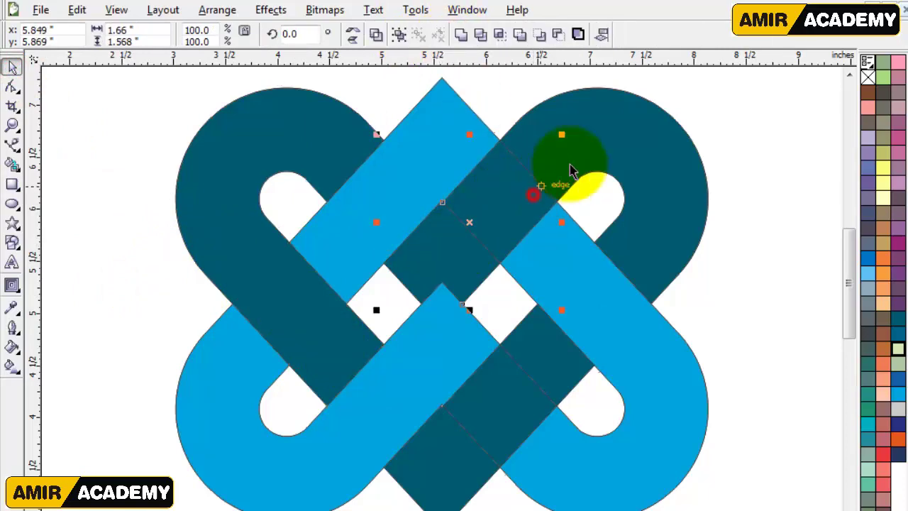
pyautogui.keyDown('shift'); pyautogui.click(610, 163); pyautogui.keyUp('shift')
pyautogui.click(461, 34)
pyautogui.click(786, 349)
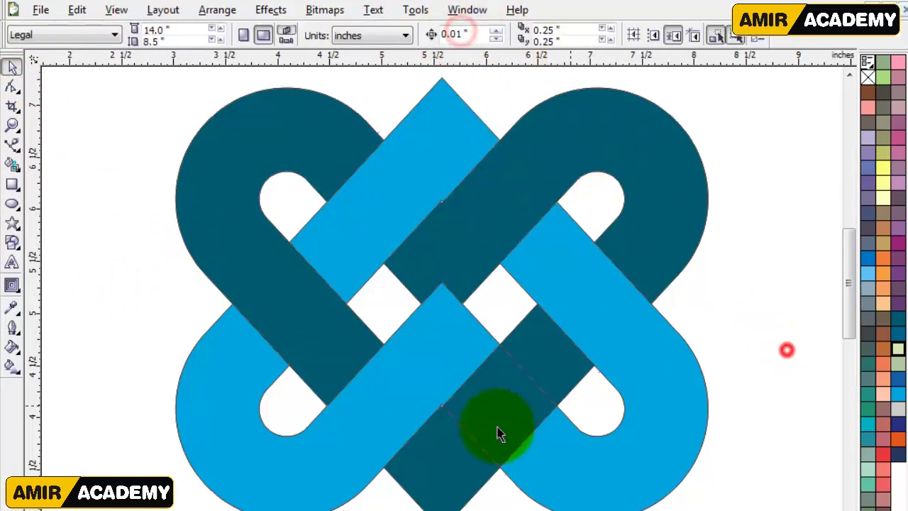
# Weld the three dark teal sections of the lower-right arm into one band.
pyautogui.click(552, 366)
pyautogui.keyDown('shift'); pyautogui.click(523, 406); pyautogui.keyUp('shift')
pyautogui.keyDown('shift'); pyautogui.click(456, 466); pyautogui.keyUp('shift')
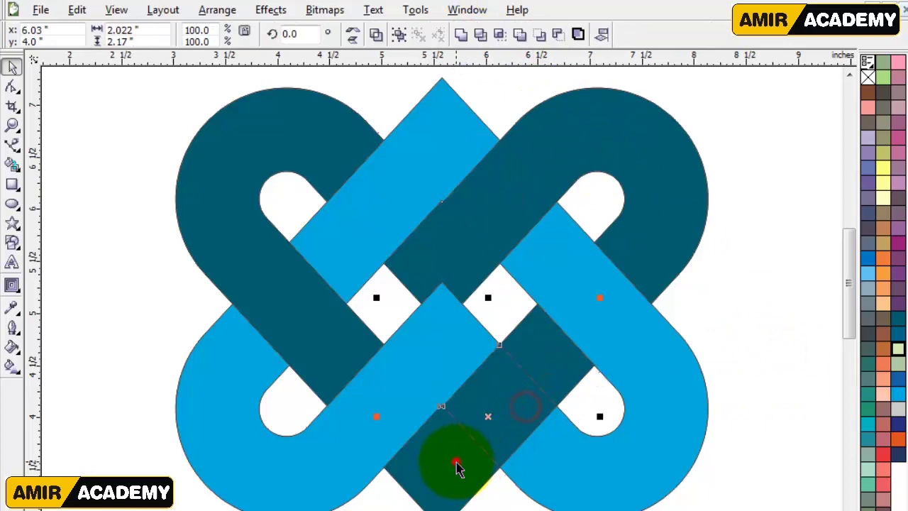
pyautogui.click(461, 35)
pyautogui.click(748, 391)
# Select all six welded blue and teal bands and move them together to the left, clear of the original hearts.
pyautogui.click(494, 406)
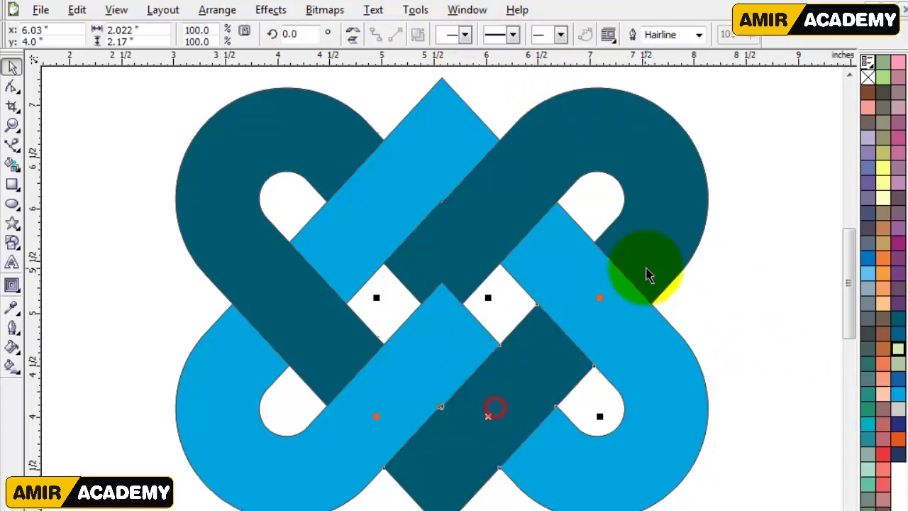
pyautogui.keyDown('shift'); pyautogui.click(660, 251); pyautogui.keyUp('shift')
pyautogui.keyDown('shift'); pyautogui.click(271, 149); pyautogui.keyUp('shift')
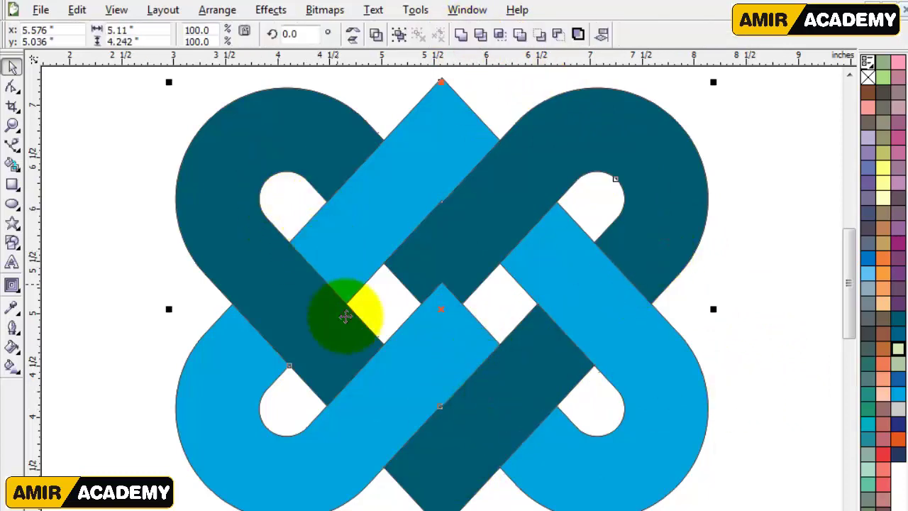
pyautogui.keyDown('shift'); pyautogui.click(346, 248); pyautogui.keyUp('shift')
pyautogui.keyDown('shift'); pyautogui.click(256, 461); pyautogui.keyUp('shift')
pyautogui.keyDown('shift'); pyautogui.click(658, 421); pyautogui.keyUp('shift')
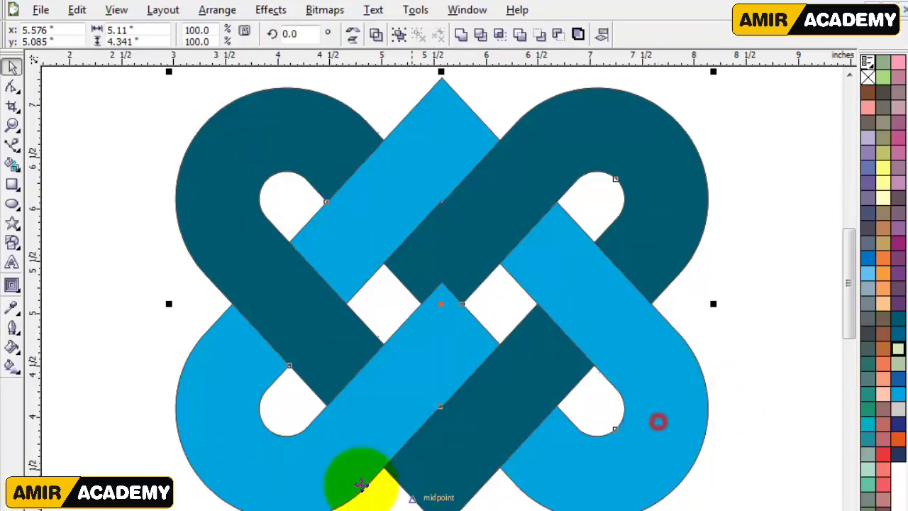
pyautogui.scroll(-1, 368, 414)
pyautogui.moveTo(443, 305); pyautogui.dragTo(211, 260)
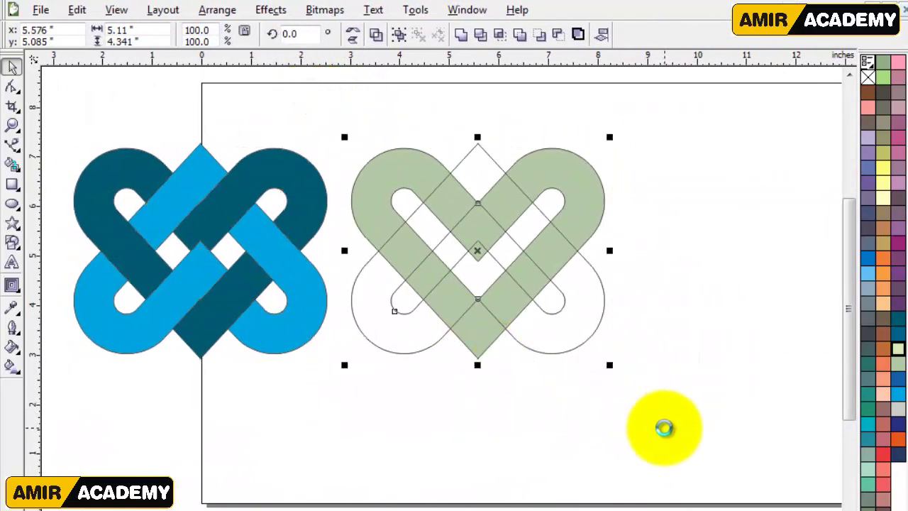
# Delete the original ring-shaped hearts and move the woven logo back onto the page in their place.
pyautogui.press('Delete')
pyautogui.click(516, 249)
pyautogui.moveTo(273, 293); pyautogui.dragTo(512, 316)
pyautogui.scroll(2, 512, 316)
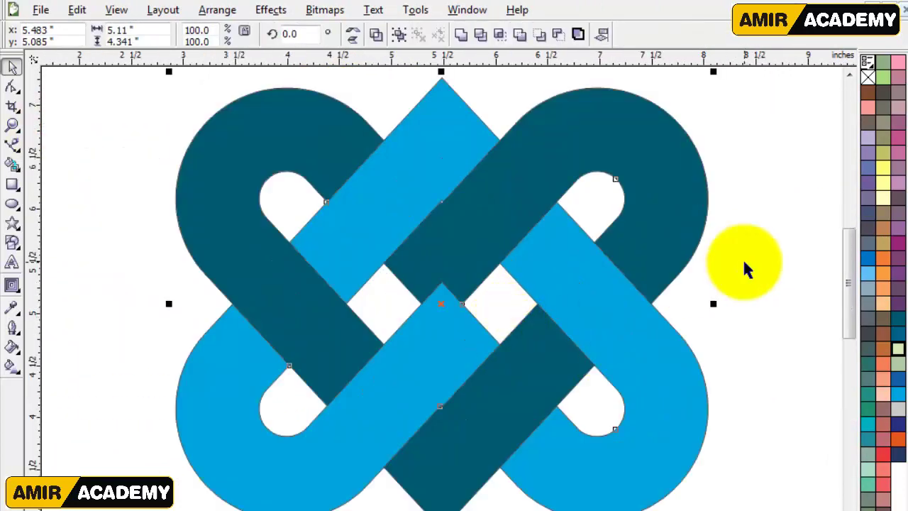
# Pull the upper-left teal band and the lower-left blue band out of the weave to test their separation, undoing each move.
pyautogui.click(756, 264)
pyautogui.moveTo(337, 157); pyautogui.dragTo(254, 119)
pyautogui.hotkey('ctrl', 'z')
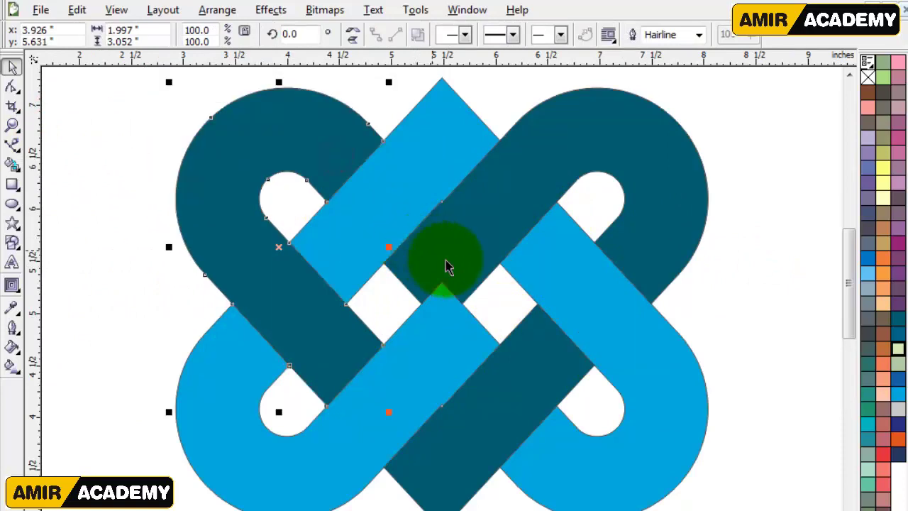
pyautogui.moveTo(450, 331); pyautogui.dragTo(339, 401)
pyautogui.hotkey('ctrl', 'z')
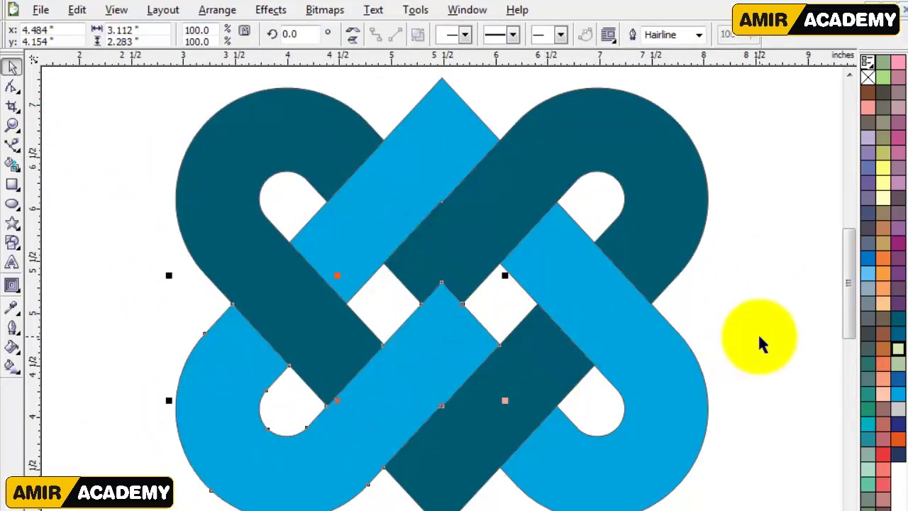
# Remove the outline from all bands of the logo.
pyautogui.scroll(-2, 395, 270)
pyautogui.moveTo(252, 160); pyautogui.dragTo(640, 442)
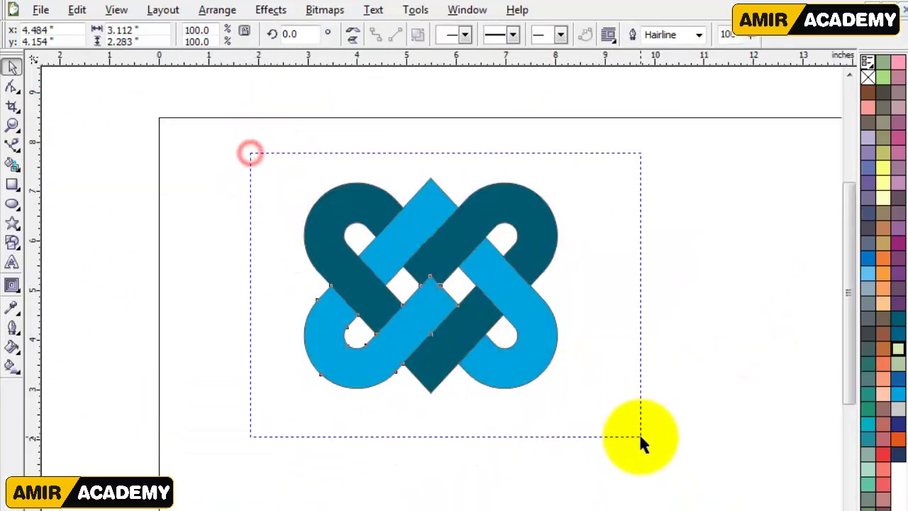
pyautogui.rightClick(870, 79)
# Examine the outline-free woven logo enlarged and in a full-screen preview.
pyautogui.press('z')
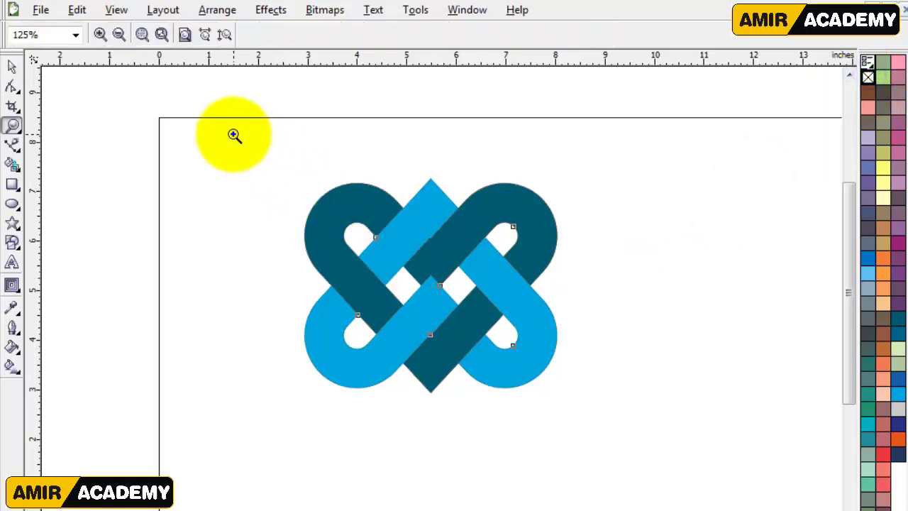
pyautogui.moveTo(233, 135); pyautogui.dragTo(712, 484)
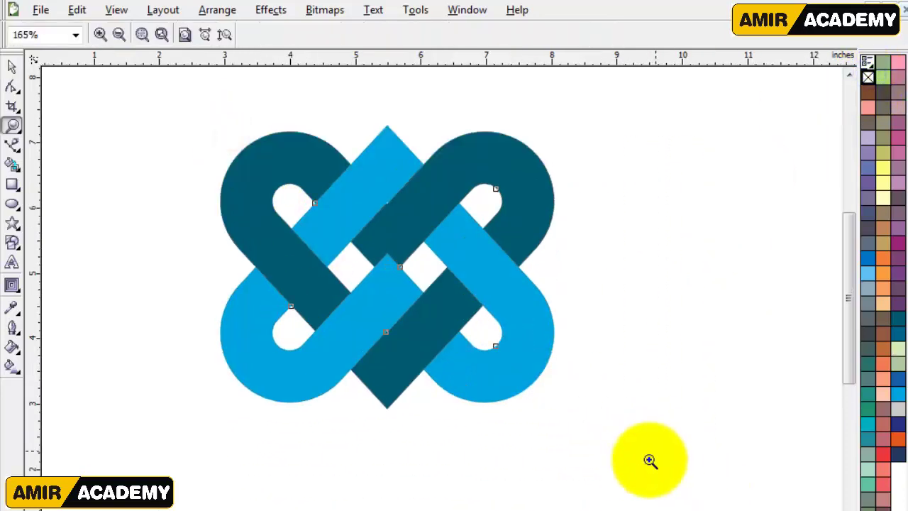
pyautogui.click(11, 67)
pyautogui.press('F9')
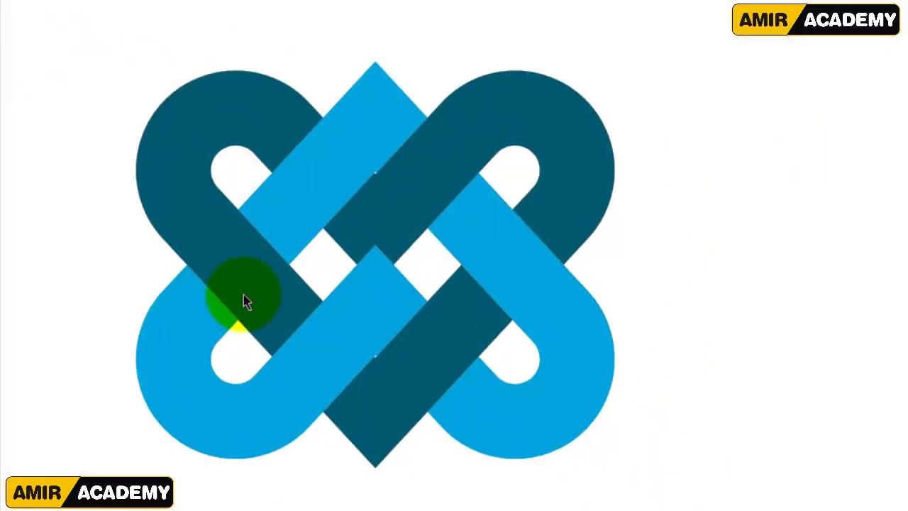
pyautogui.click(288, 299)
pyautogui.click(600, 312)
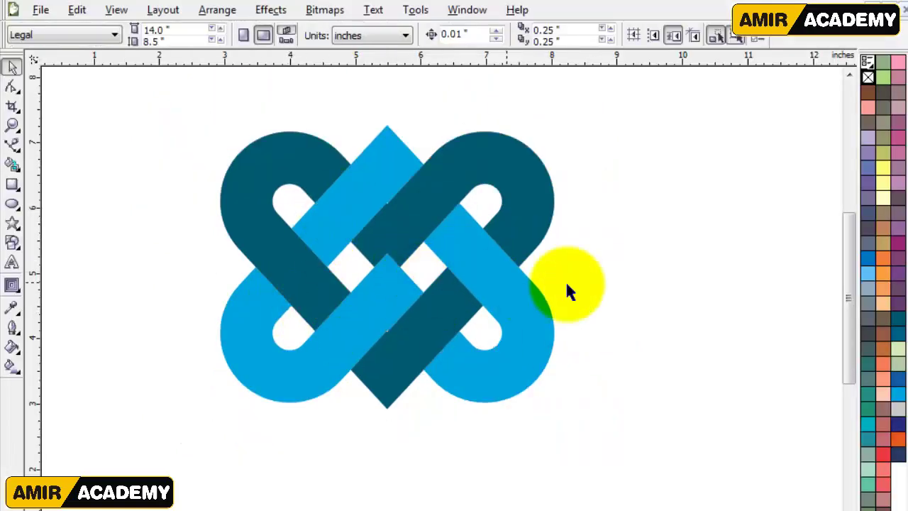
pyautogui.press('z')
pyautogui.moveTo(160, 83); pyautogui.dragTo(641, 451)
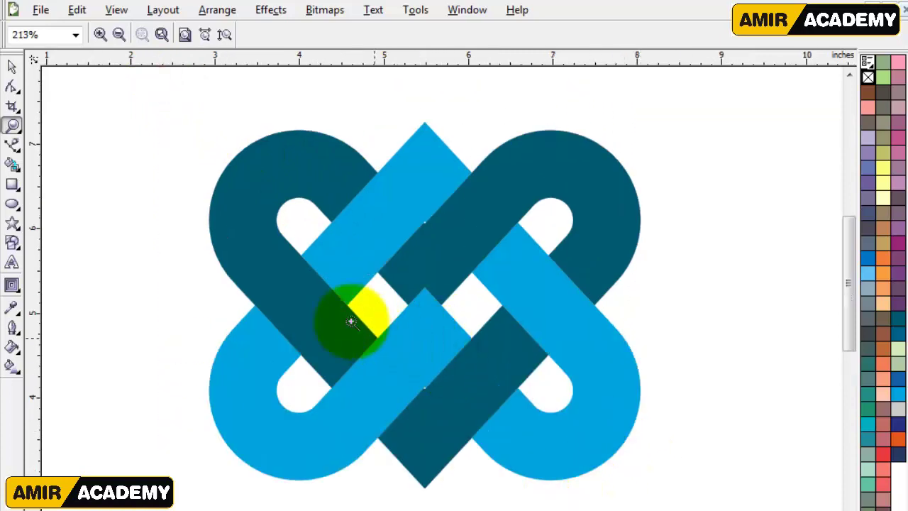
pyautogui.click(11, 67)
pyautogui.click(141, 112)
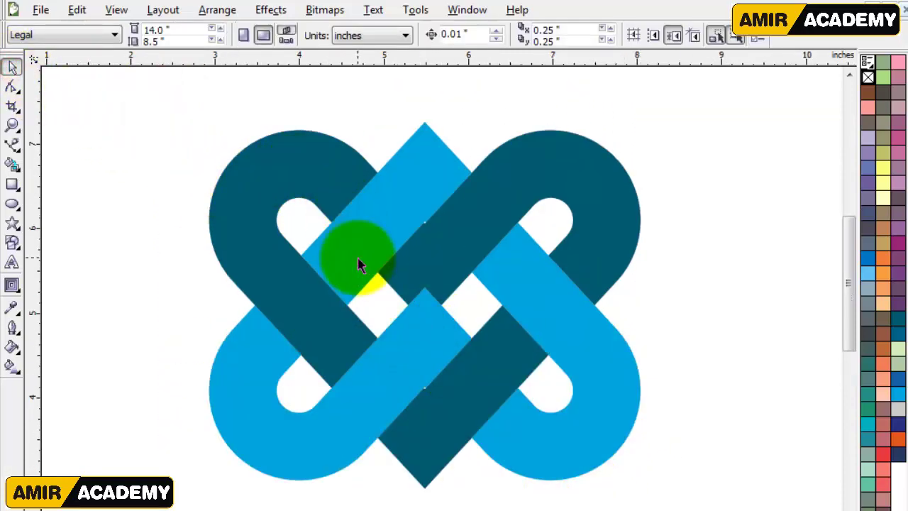
# Apply a linear blue-to-white gradient at 45 degrees along the upper blue band, running from its lower-left end to its tip.
pyautogui.moveTo(417, 298); pyautogui.dragTo(406, 259)
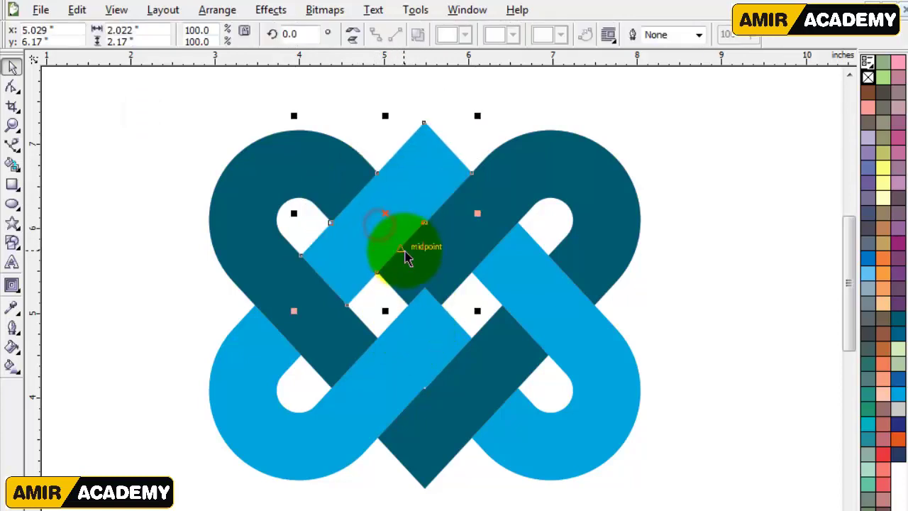
pyautogui.click(10, 367)
pyautogui.moveTo(325, 278); pyautogui.dragTo(440, 166)
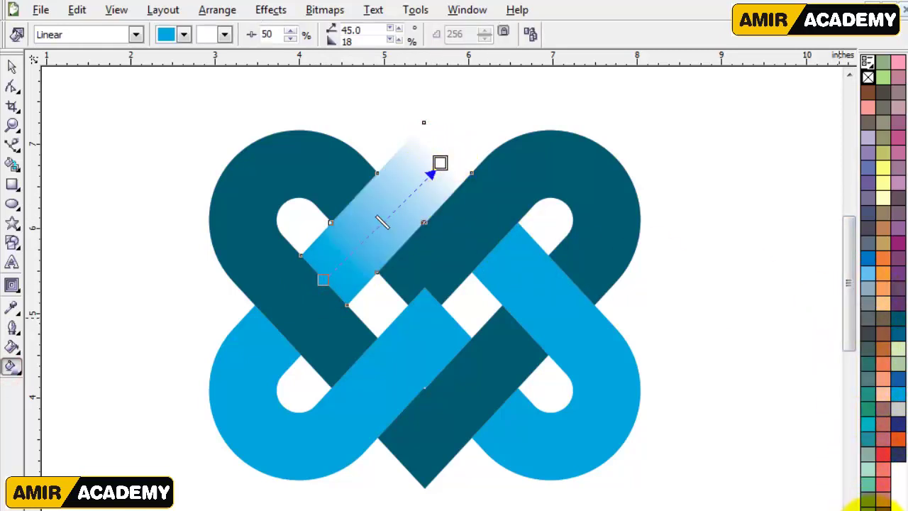
# Recolour the upper band's linear gradient with dark indigo at both ends and a light blue colour stop near the middle.
pyautogui.click(867, 505)
pyautogui.moveTo(870, 298); pyautogui.dragTo(323, 279)
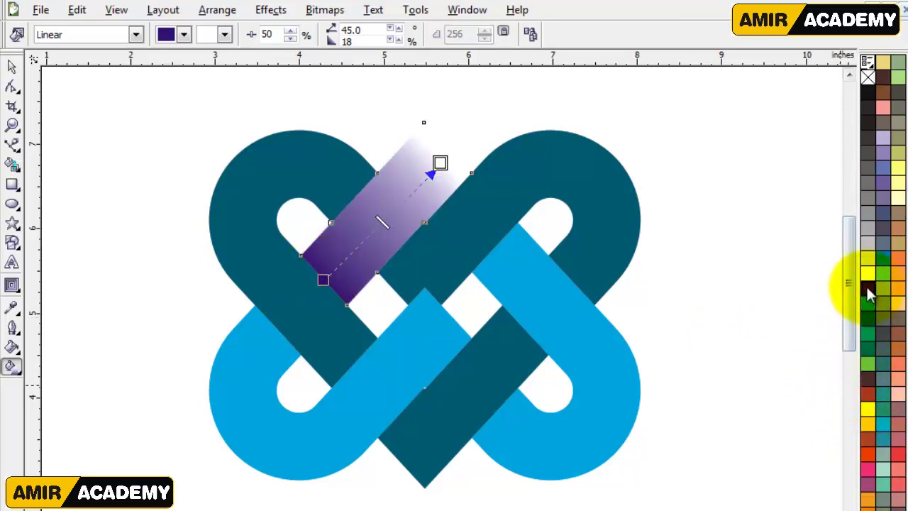
pyautogui.moveTo(870, 296); pyautogui.dragTo(440, 164)
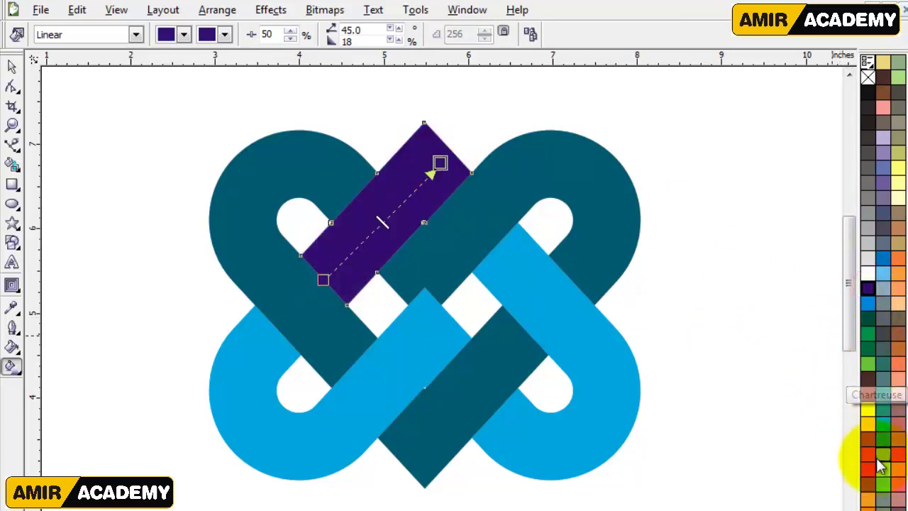
pyautogui.moveTo(870, 471); pyautogui.dragTo(386, 219)
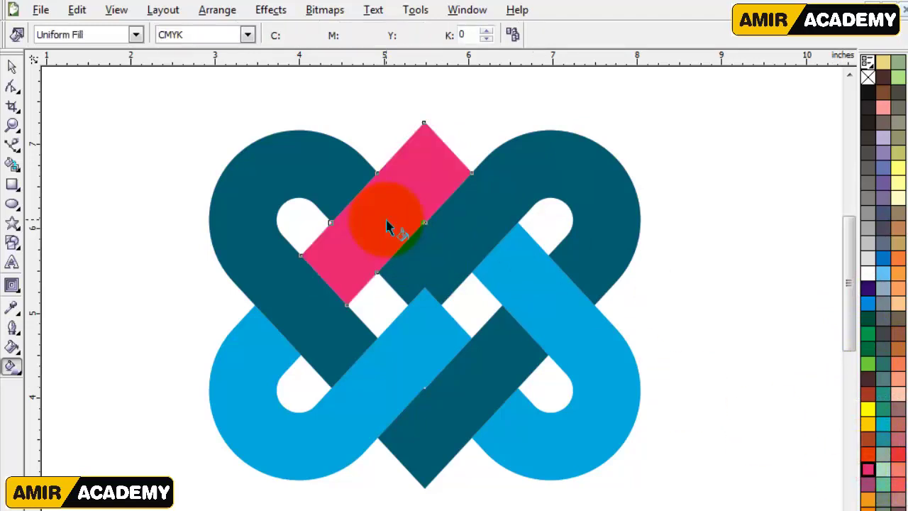
pyautogui.hotkey('ctrl', 'z')
pyautogui.moveTo(872, 475); pyautogui.dragTo(386, 218)
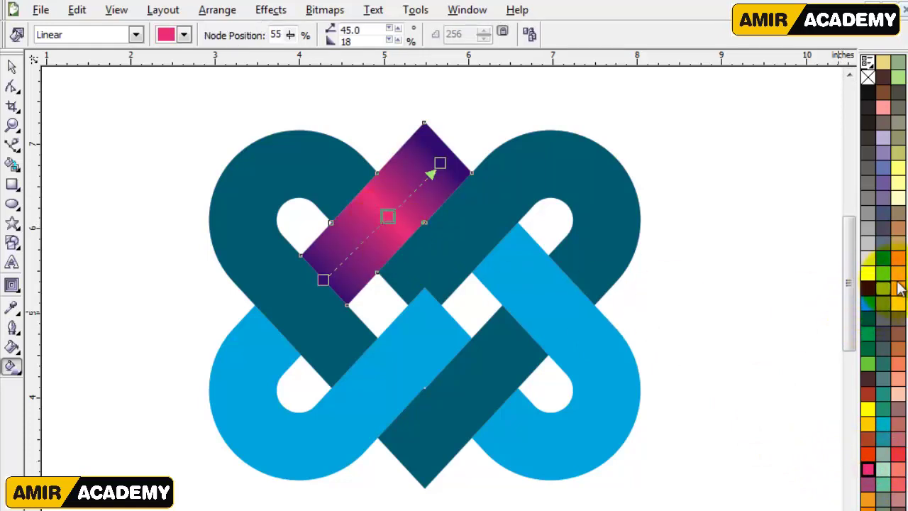
pyautogui.moveTo(884, 278); pyautogui.dragTo(399, 227)
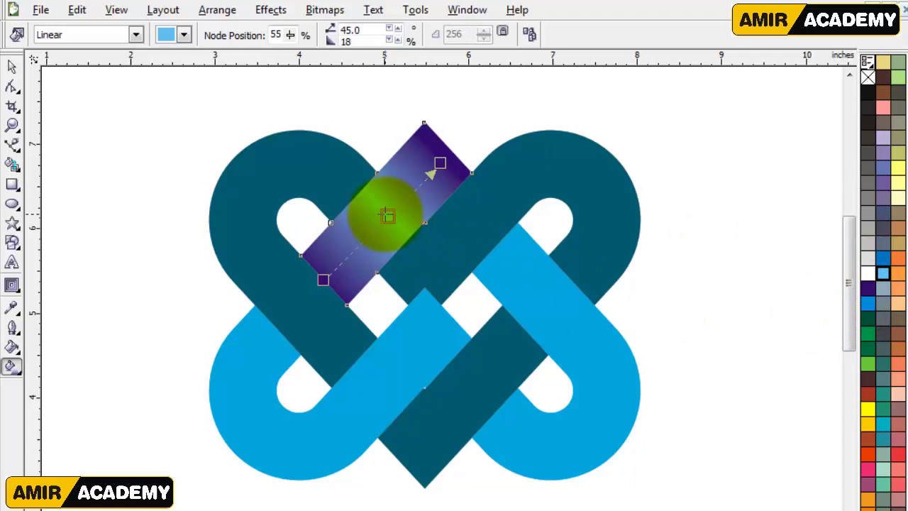
# Apply a linear gradient to the lower-right band at about 162 degrees, from light blue at its outer curve to dark indigo.
pyautogui.click(522, 263)
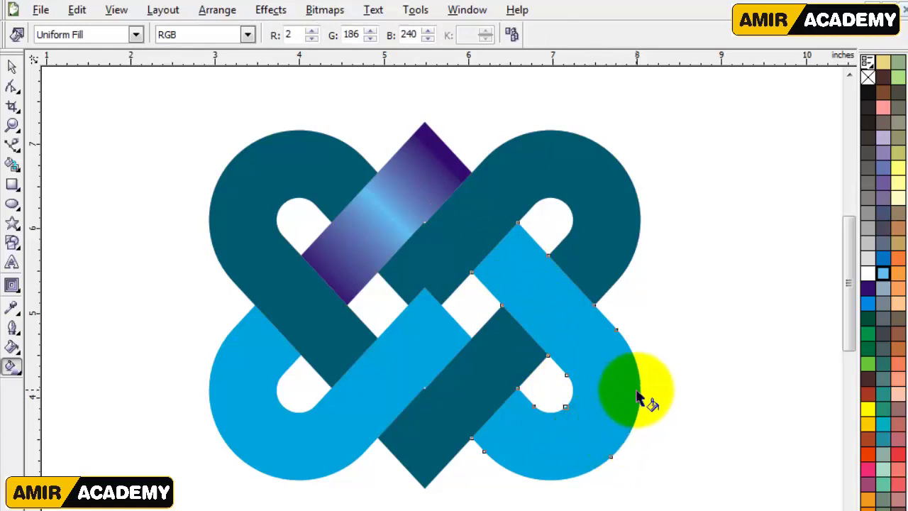
pyautogui.moveTo(637, 397); pyautogui.dragTo(519, 344)
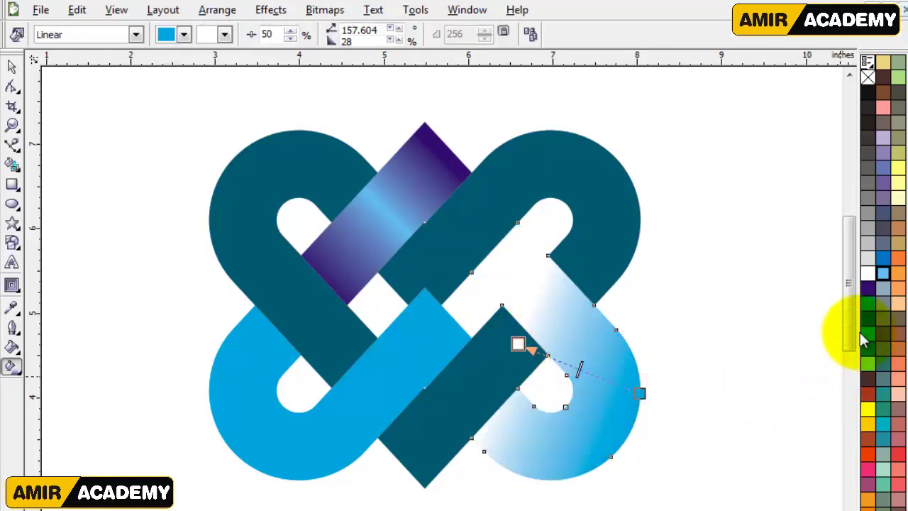
pyautogui.moveTo(867, 287); pyautogui.dragTo(519, 344)
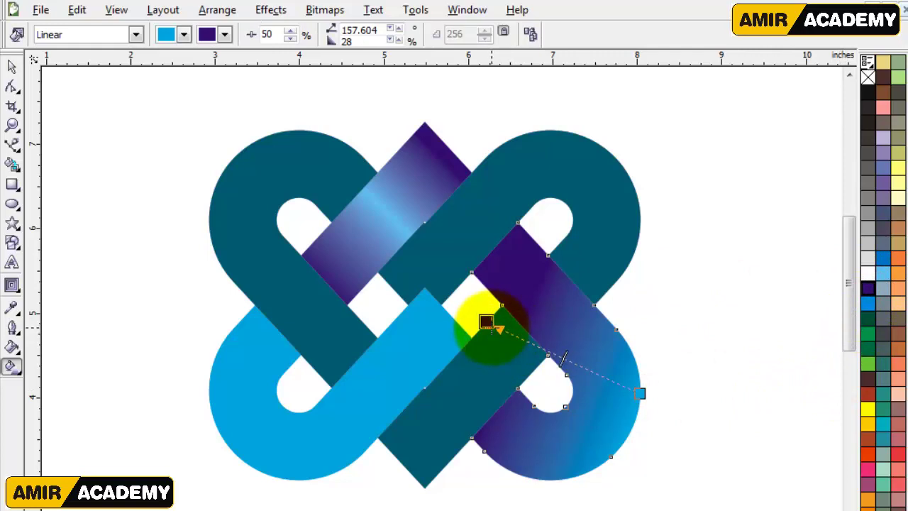
pyautogui.moveTo(488, 333); pyautogui.dragTo(487, 336)
pyautogui.moveTo(638, 396); pyautogui.dragTo(617, 375)
pyautogui.moveTo(882, 273); pyautogui.dragTo(626, 374)
pyautogui.moveTo(487, 337)
pyautogui.mouseDown()
pyautogui.moveTo(442, 337)
pyautogui.moveTo(487, 350)
pyautogui.mouseUp()
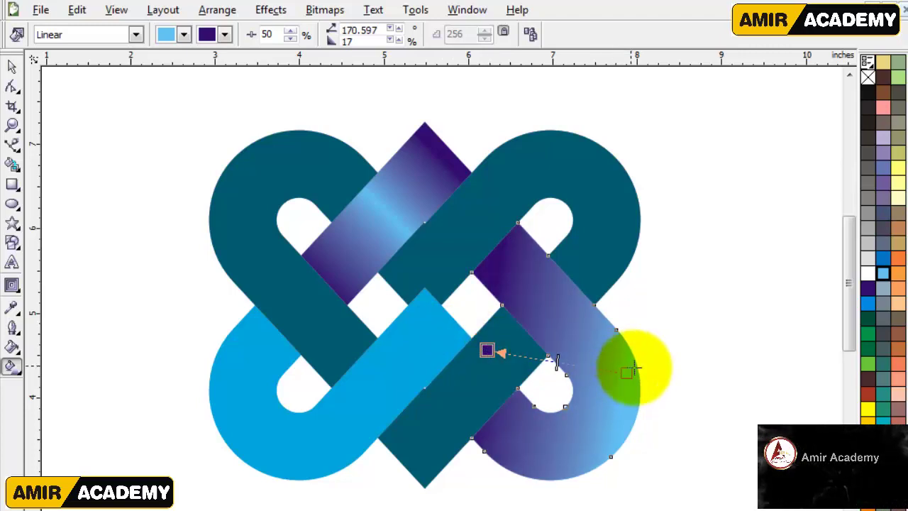
pyautogui.moveTo(626, 372); pyautogui.dragTo(608, 404)
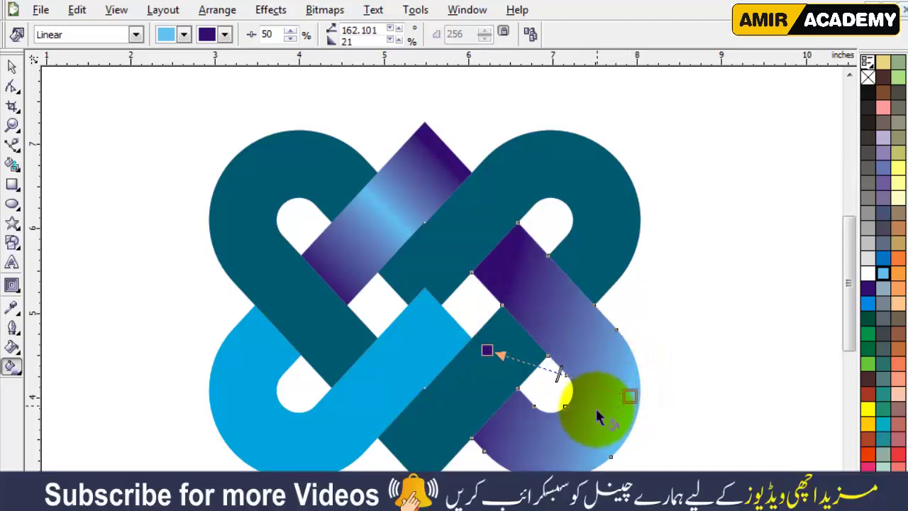
# Apply a linear gradient to the lower-left band at about 80 degrees, from light blue at its bottom curve to dark indigo.
pyautogui.click(263, 431)
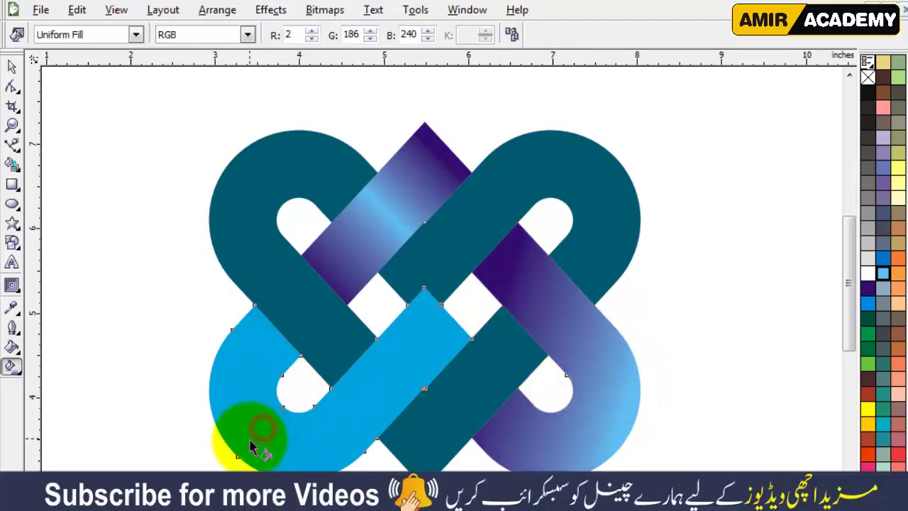
pyautogui.moveTo(294, 461); pyautogui.dragTo(290, 348)
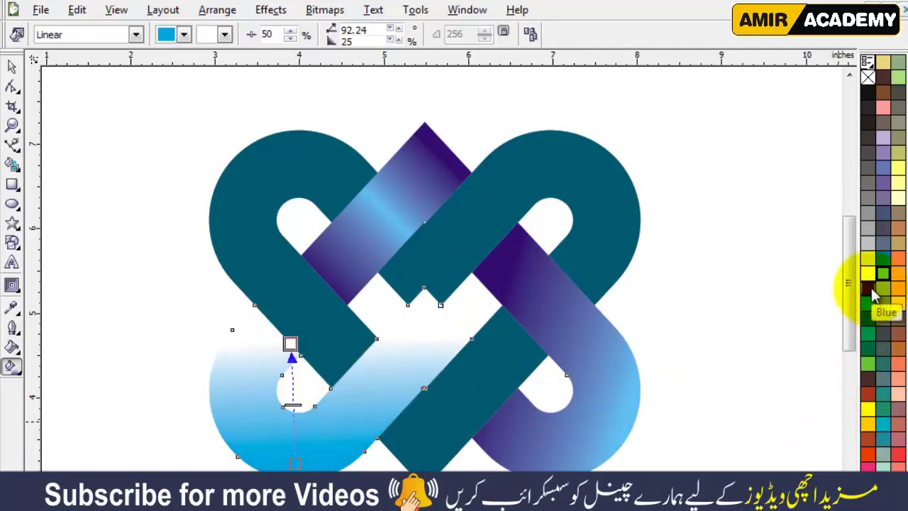
pyautogui.moveTo(869, 288); pyautogui.dragTo(289, 349)
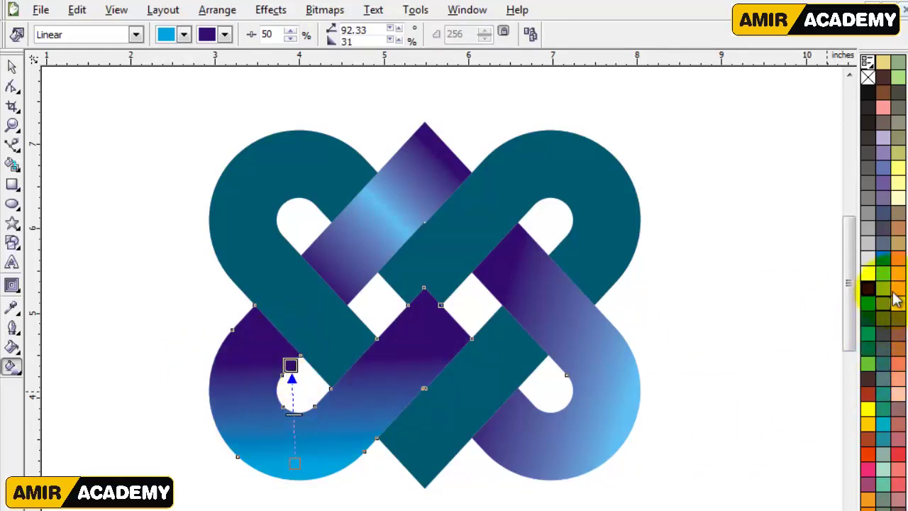
pyautogui.moveTo(892, 281); pyautogui.dragTo(274, 454)
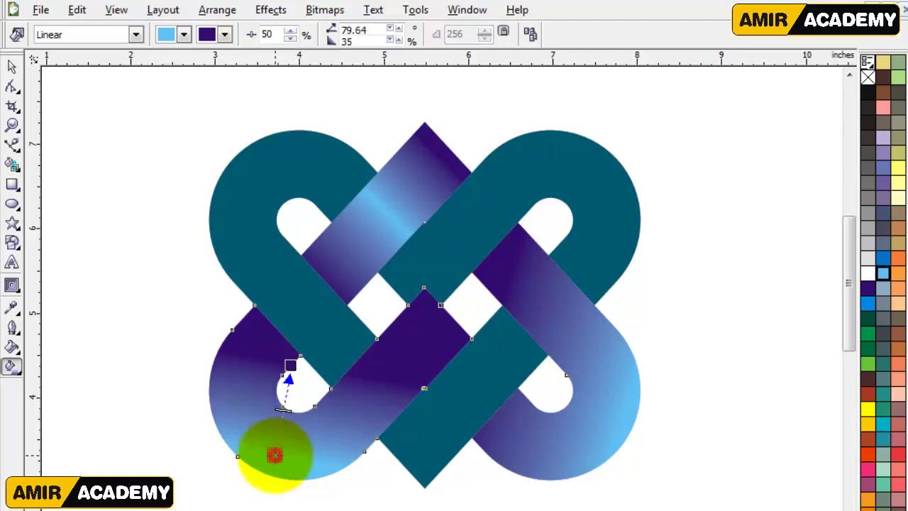
pyautogui.click(11, 66)
pyautogui.click(742, 330)
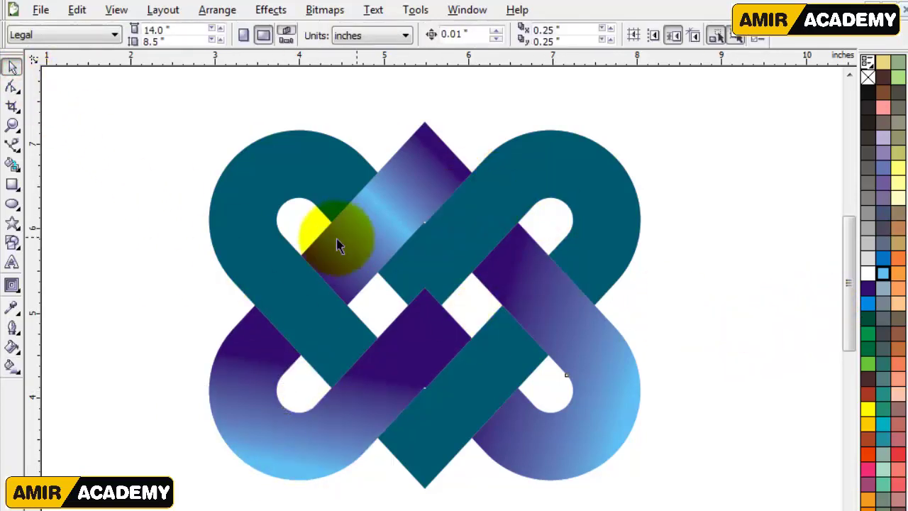
pyautogui.moveTo(332, 187); pyautogui.dragTo(259, 142)
pyautogui.hotkey('ctrl', 'z')
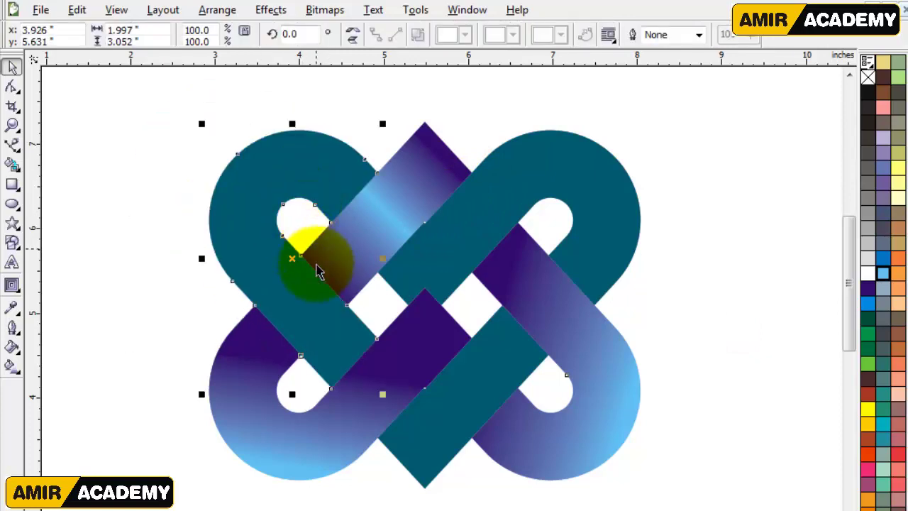
# Apply a linear gradient to the upper-left teal band at about -20 degrees, from orange-red at its outer curve to brick red.
pyautogui.click(12, 367)
pyautogui.moveTo(225, 207); pyautogui.dragTo(339, 249)
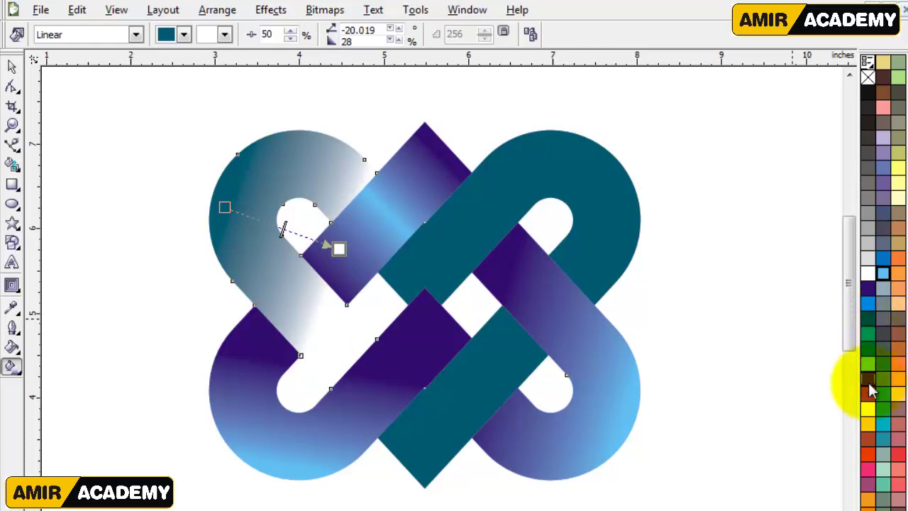
pyautogui.moveTo(870, 401); pyautogui.dragTo(339, 248)
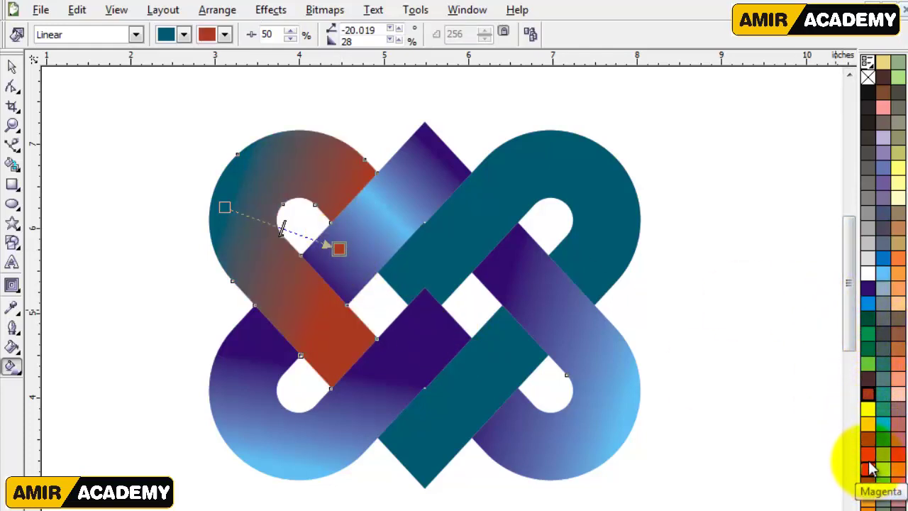
pyautogui.moveTo(868, 456); pyautogui.dragTo(225, 208)
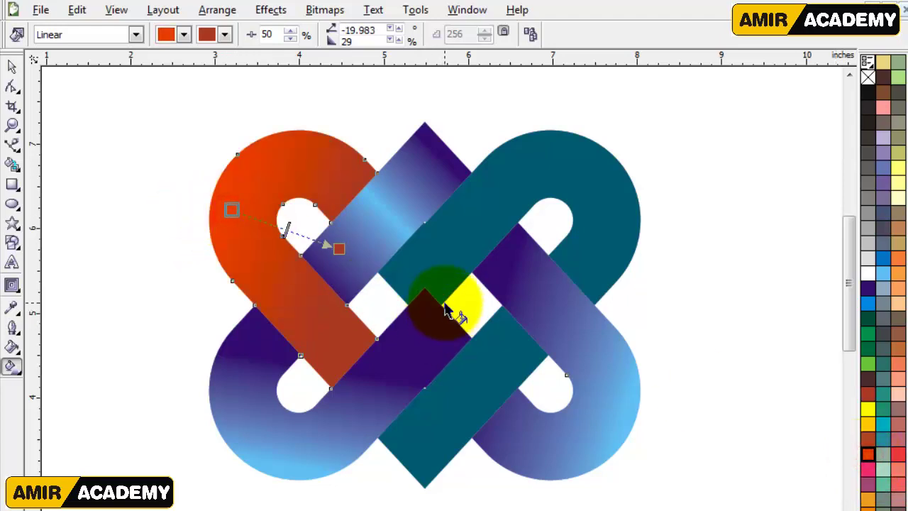
# Apply a linear gradient along the lower teal band at about 47 degrees, with brick red ends and an orange-red middle stop.
pyautogui.click(424, 424)
pyautogui.moveTo(402, 462); pyautogui.dragTo(518, 335)
pyautogui.moveTo(868, 393); pyautogui.dragTo(526, 328)
pyautogui.moveTo(869, 334); pyautogui.dragTo(402, 470)
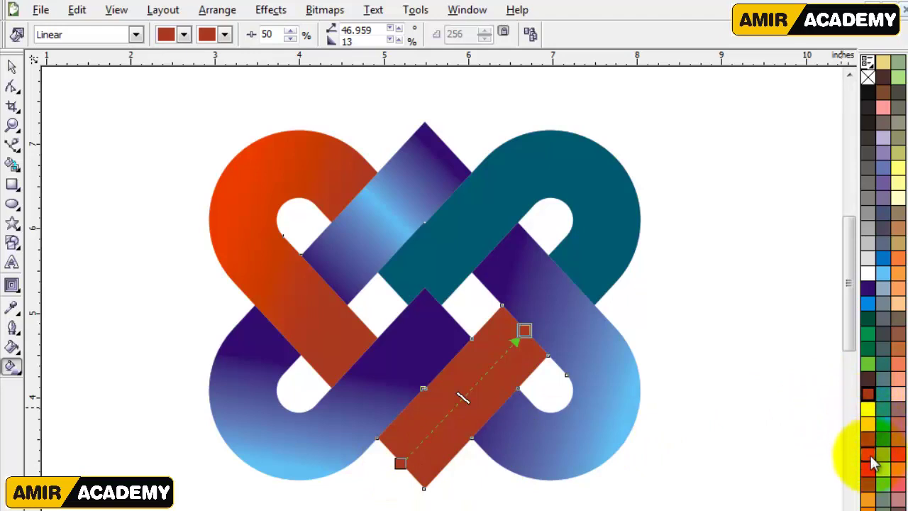
pyautogui.moveTo(868, 454); pyautogui.dragTo(465, 398)
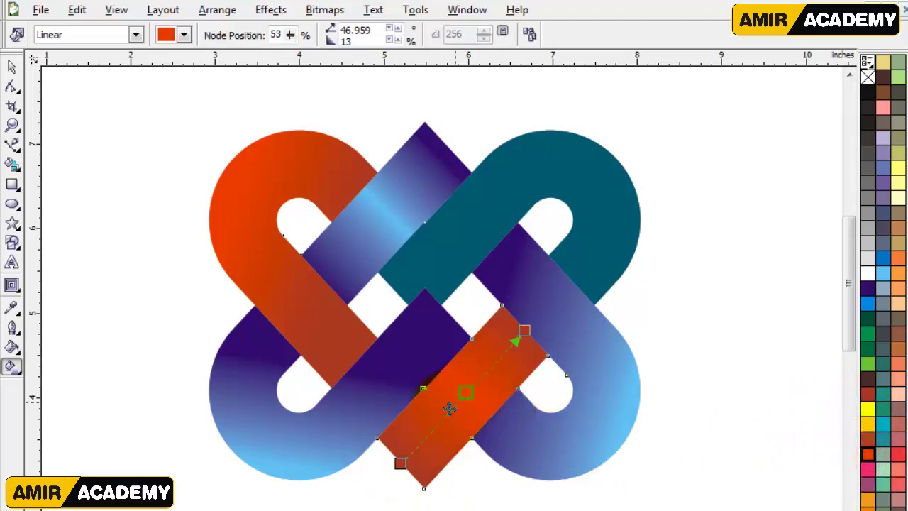
# Apply a linear gradient to the upper-right teal band at about -99 degrees, from orange-red at its top curve down to brick red.
pyautogui.moveTo(546, 131); pyautogui.dragTo(523, 259)
pyautogui.hotkey('ctrl', 'z')
pyautogui.click(537, 166)
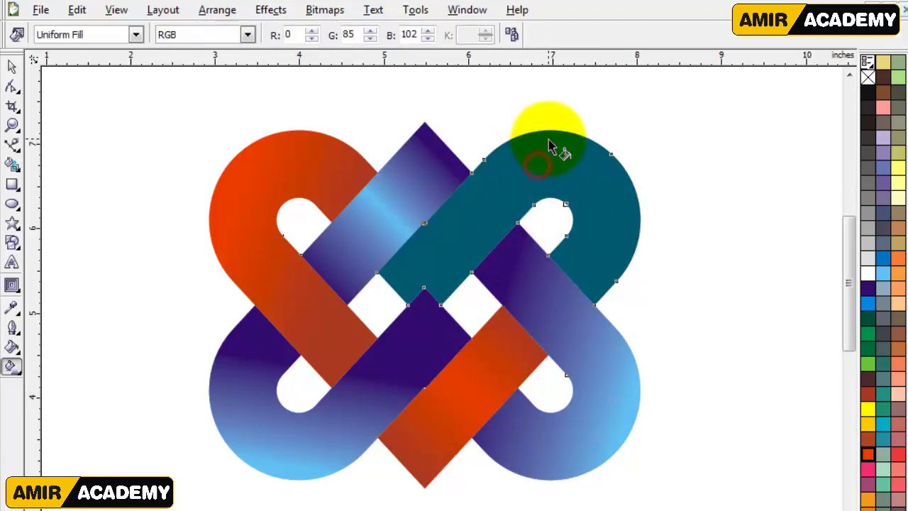
pyautogui.moveTo(546, 130); pyautogui.dragTo(524, 276)
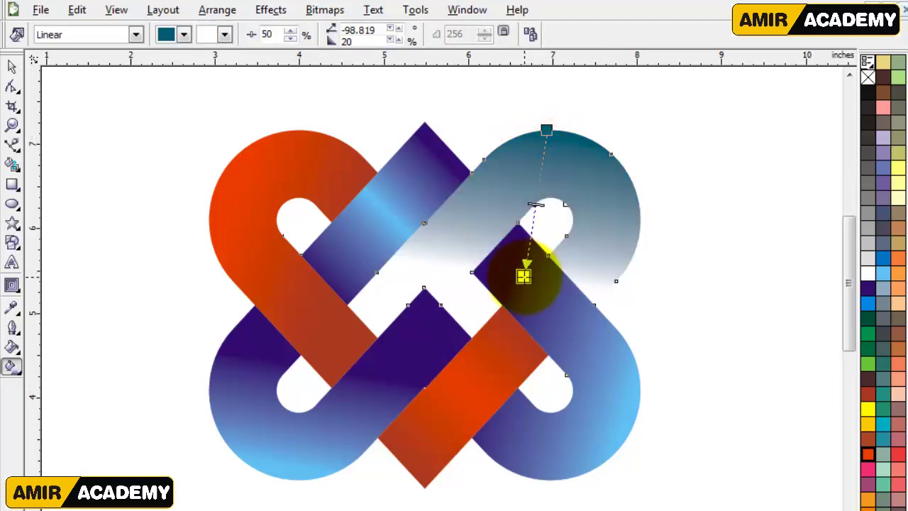
pyautogui.moveTo(869, 393); pyautogui.dragTo(521, 281)
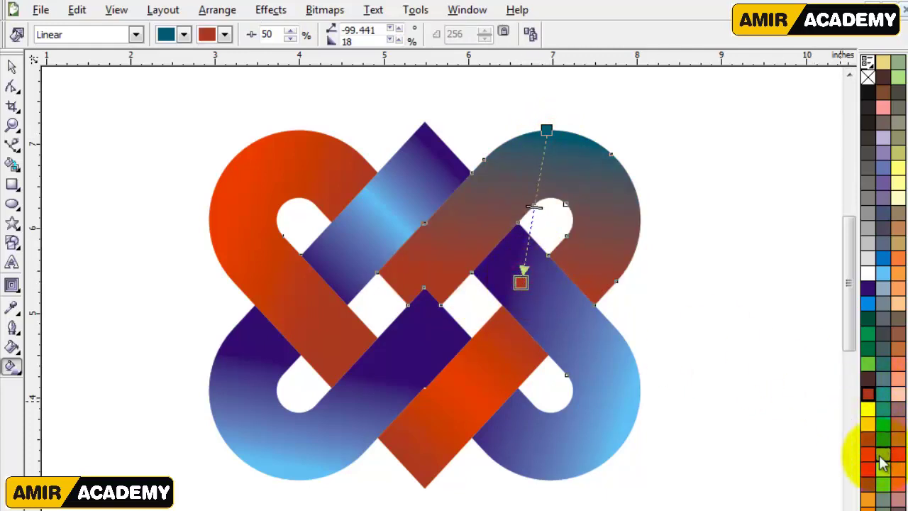
pyautogui.moveTo(870, 457); pyautogui.dragTo(546, 129)
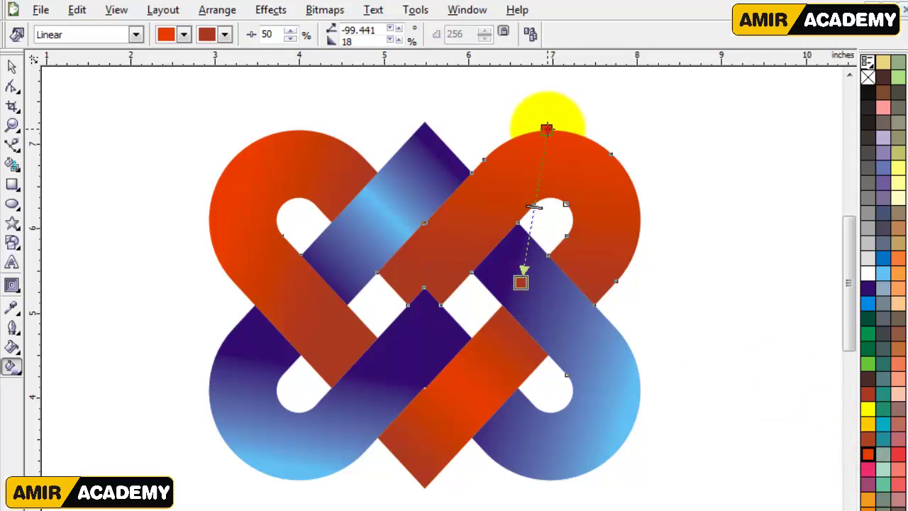
# Select all bands of the finished logo and place a duplicate beside it on the right half of the page.
pyautogui.click(12, 66)
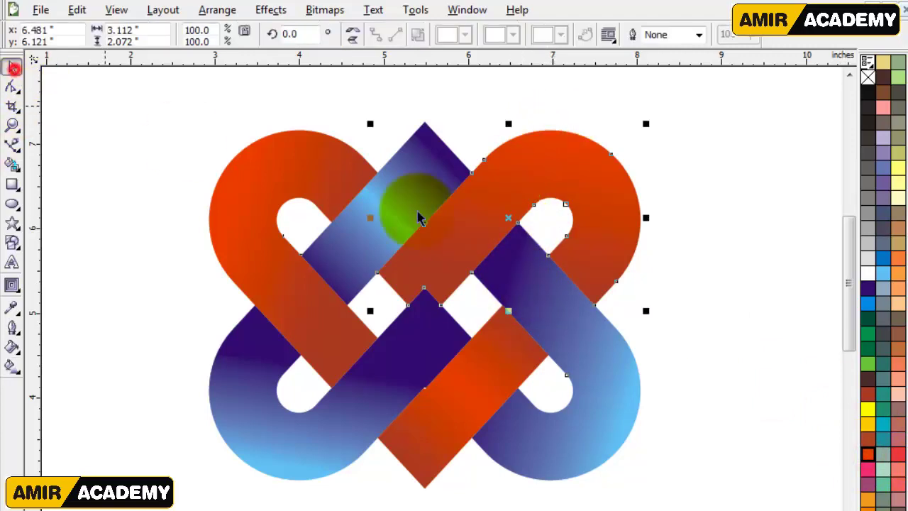
pyautogui.click(754, 286)
pyautogui.press('F3')
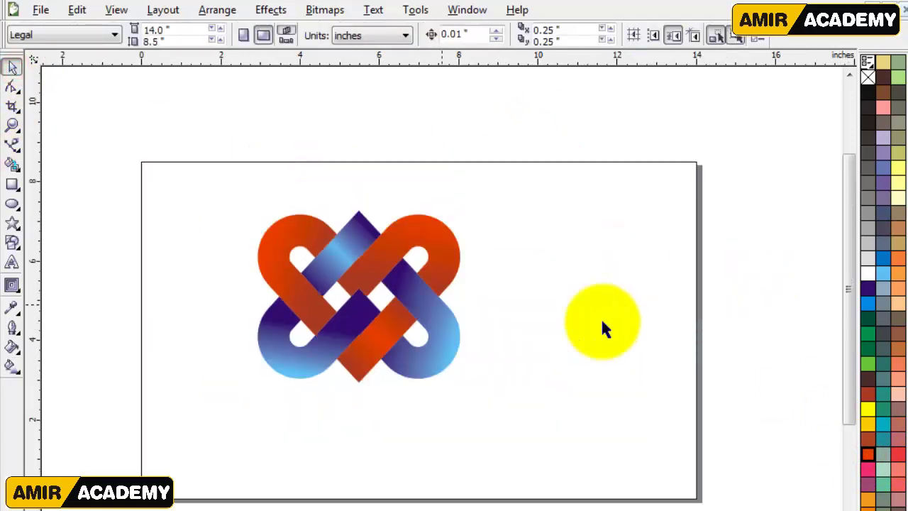
pyautogui.press('z')
pyautogui.moveTo(178, 184); pyautogui.dragTo(718, 466)
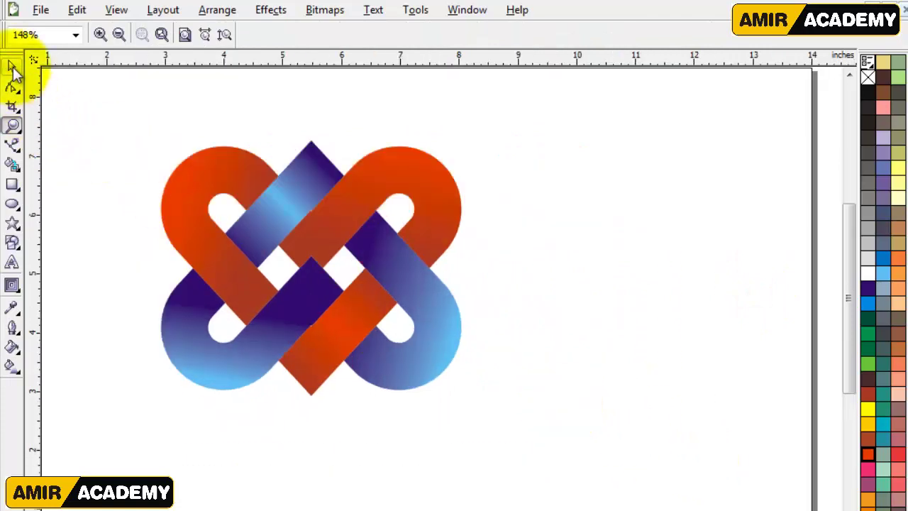
pyautogui.click(12, 66)
pyautogui.moveTo(93, 99); pyautogui.dragTo(591, 432)
pyautogui.moveTo(310, 231); pyautogui.dragTo(641, 266)
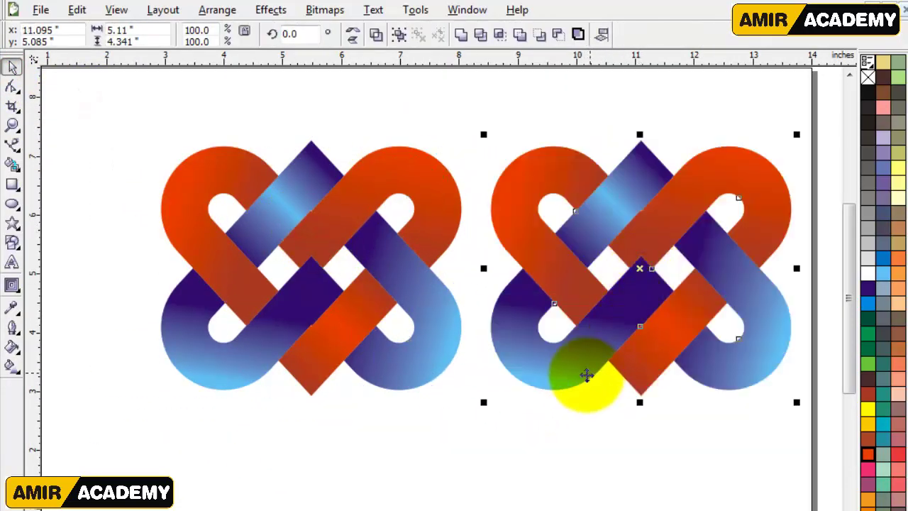
pyautogui.click(558, 437)
pyautogui.hscroll(2, 560, 404)
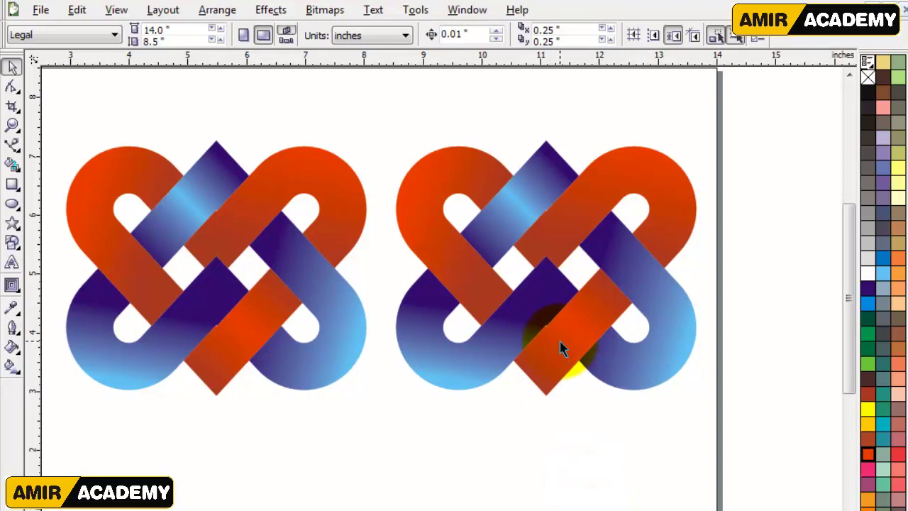
# Recolour the upper band's gradient in the duplicate logo with dark green at both ends and light green in the middle.
pyautogui.click(508, 207)
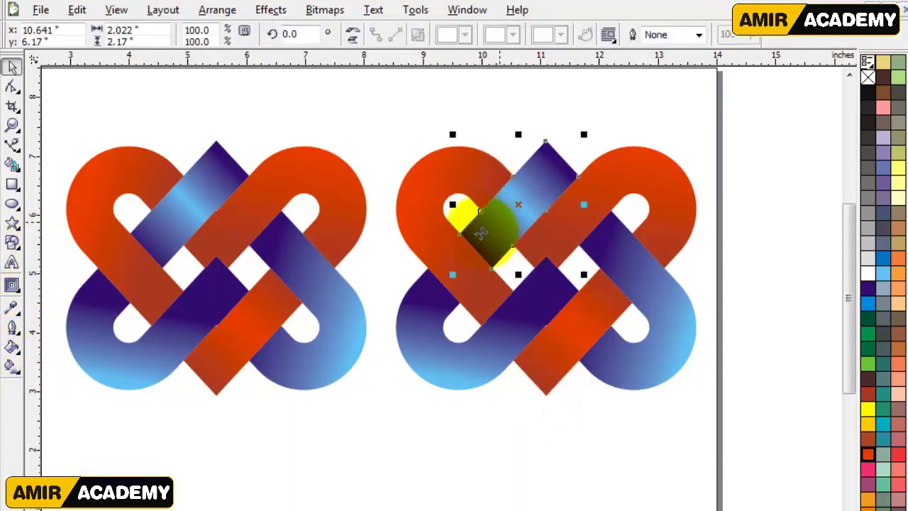
pyautogui.click(10, 367)
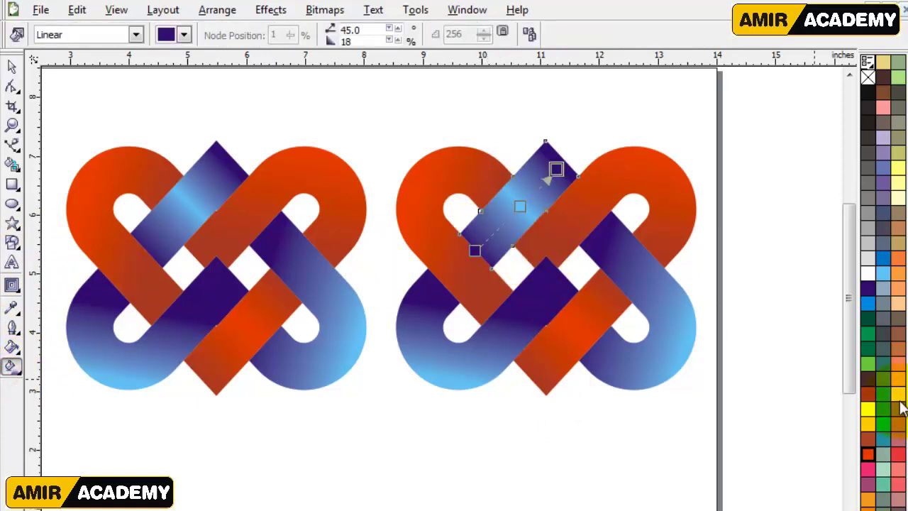
pyautogui.moveTo(870, 319); pyautogui.dragTo(475, 250)
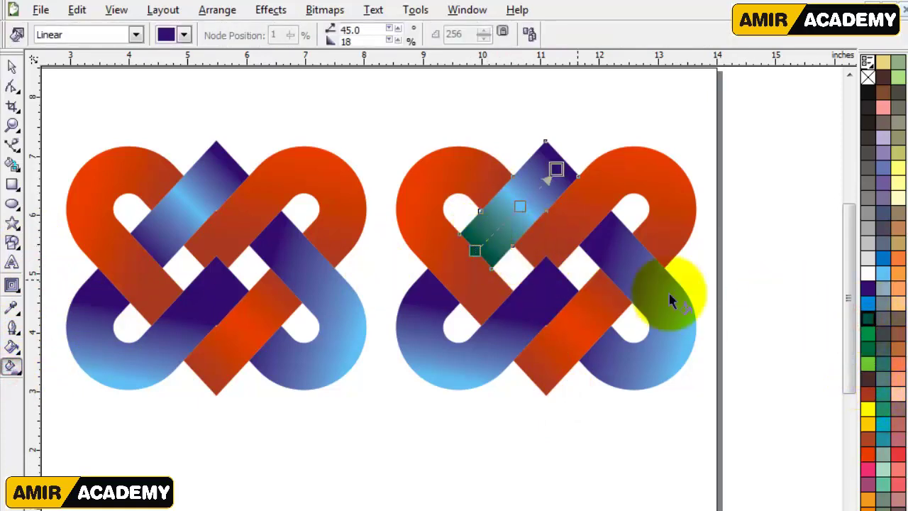
pyautogui.moveTo(870, 320); pyautogui.dragTo(557, 169)
pyautogui.moveTo(867, 366); pyautogui.dragTo(554, 225)
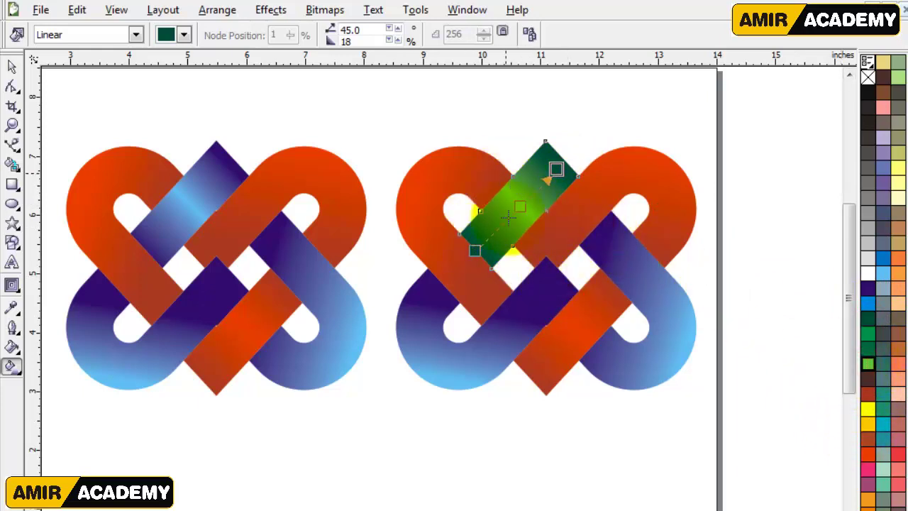
# Recolour the lower-left band's gradient in the duplicate logo with dark green at its inner end and light green at its outer curve.
pyautogui.click(452, 378)
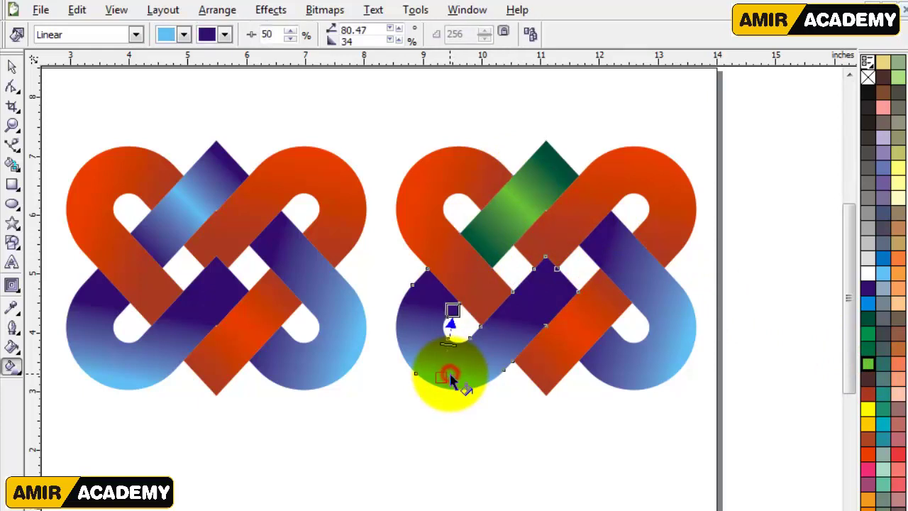
pyautogui.moveTo(871, 323); pyautogui.dragTo(452, 312)
pyautogui.moveTo(867, 361); pyautogui.dragTo(442, 377)
pyautogui.moveTo(593, 204); pyautogui.dragTo(614, 259)
pyautogui.moveTo(870, 366); pyautogui.dragTo(679, 325)
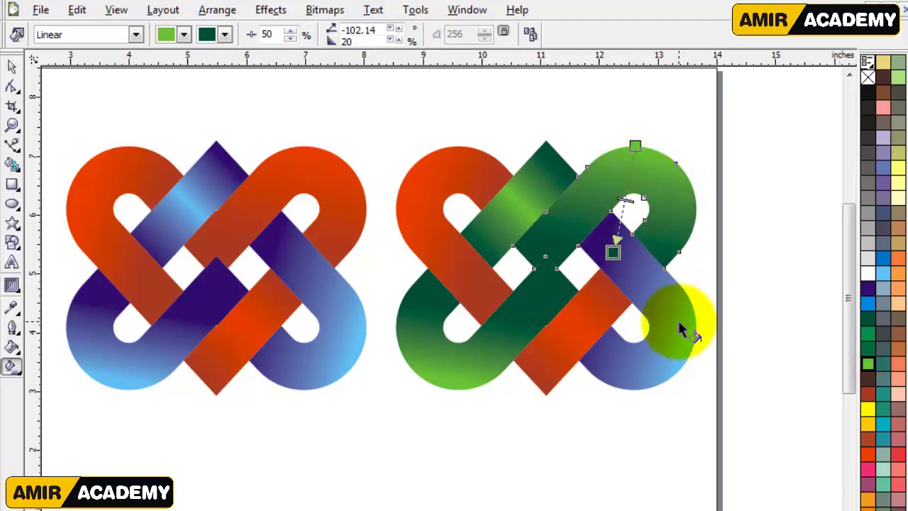
pyautogui.hotkey('ctrl', 'z')
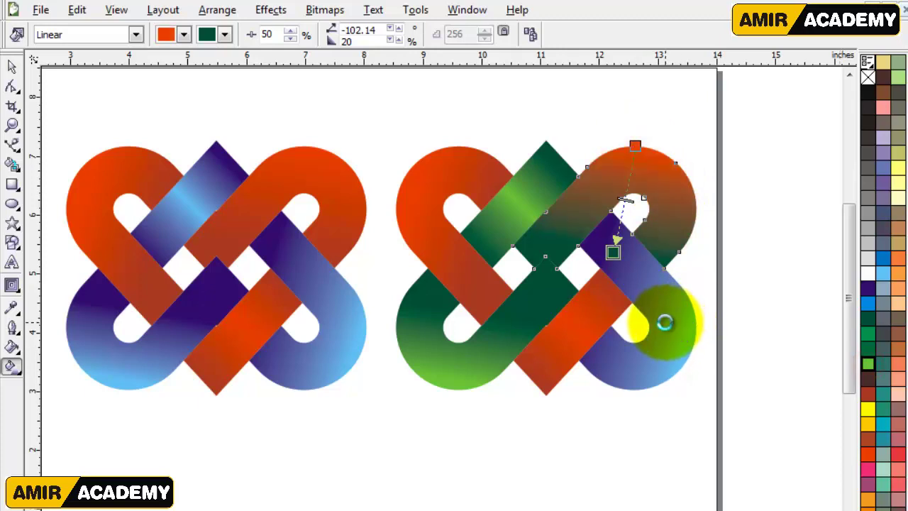
pyautogui.hotkey('ctrl', 'z')
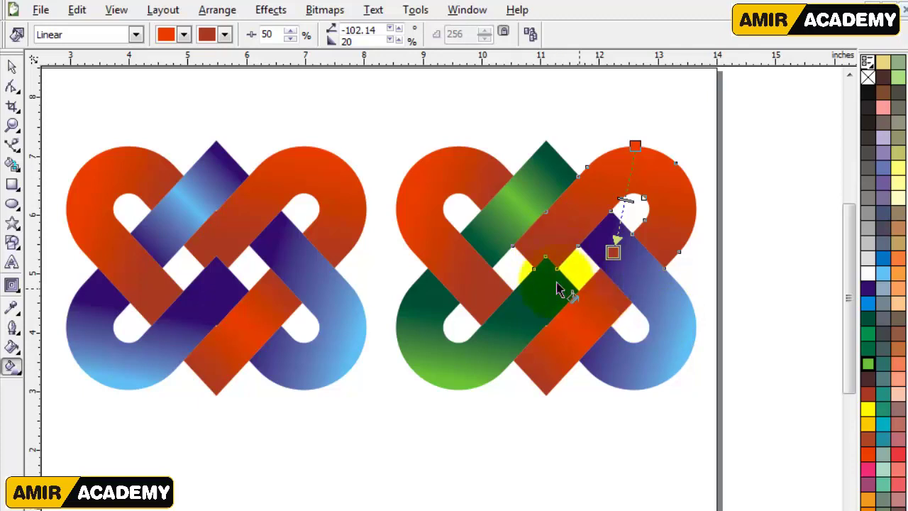
# Recolour the lower-right blue band's gradient in the duplicate with dark green at the inner end and light green at the outer end, and deselect it.
pyautogui.click(655, 308)
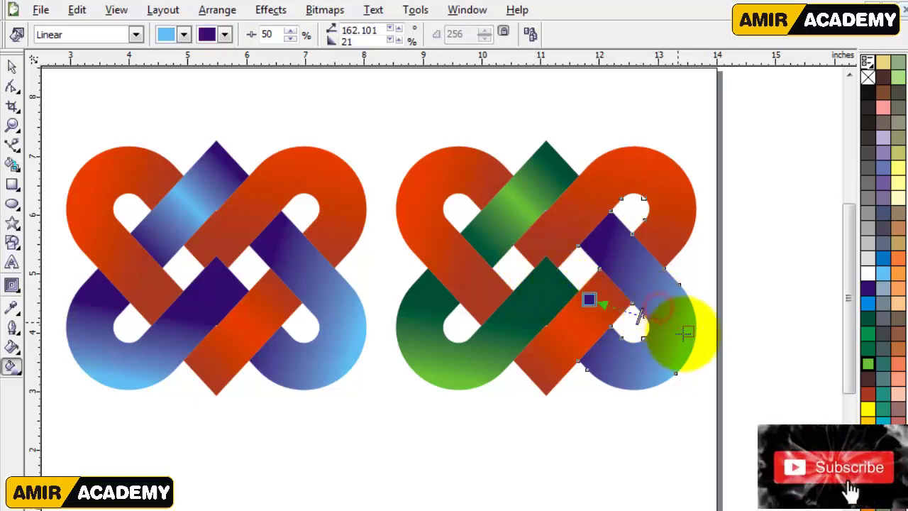
pyautogui.moveTo(866, 317); pyautogui.dragTo(589, 302)
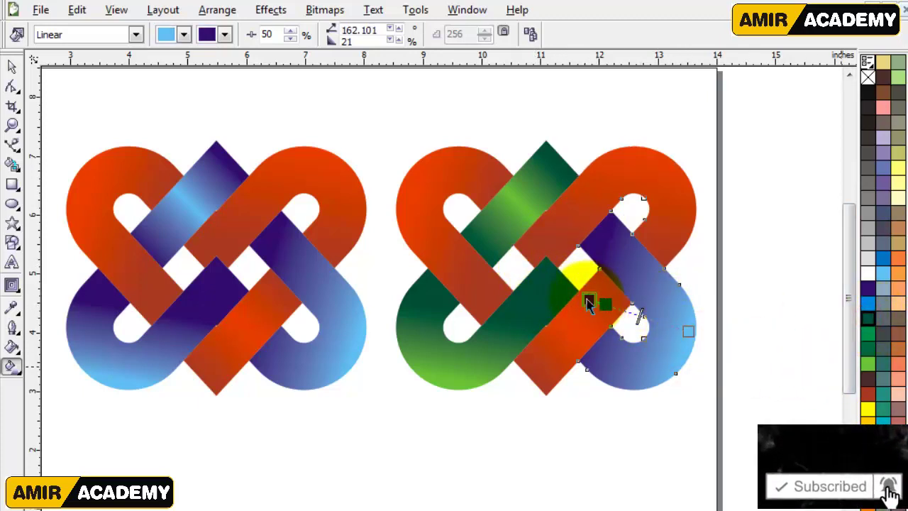
pyautogui.moveTo(869, 362); pyautogui.dragTo(706, 335)
pyautogui.click(13, 67)
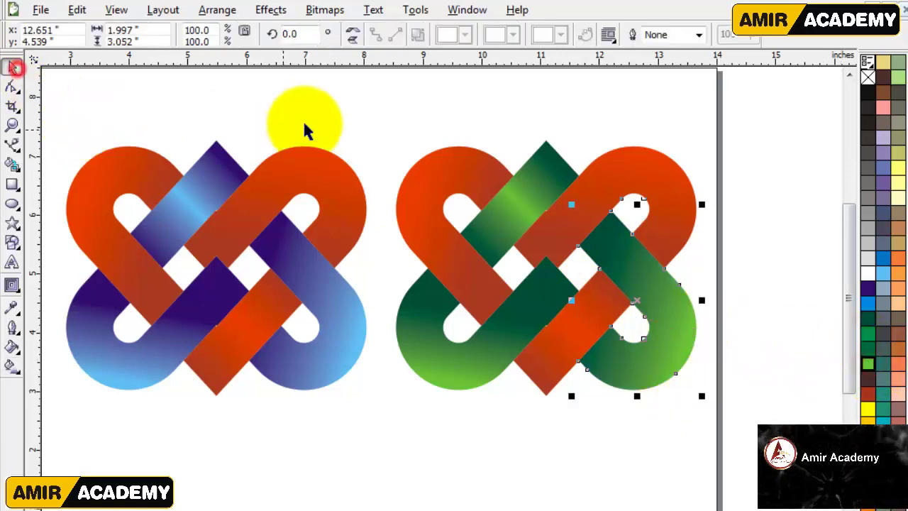
pyautogui.click(304, 128)
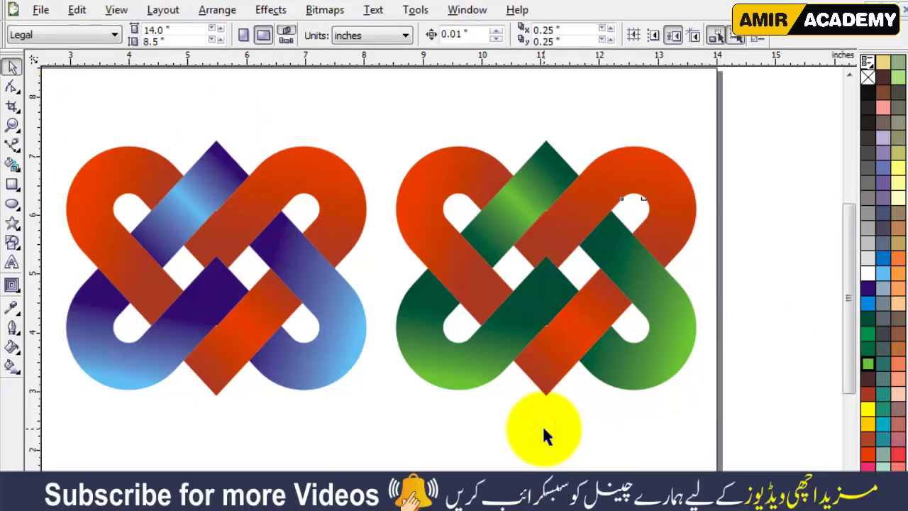
# Duplicate the whole green logo horizontally to its right, just beyond the page edge, and fit all three logos in view.
pyautogui.scroll(-1, 542, 413)
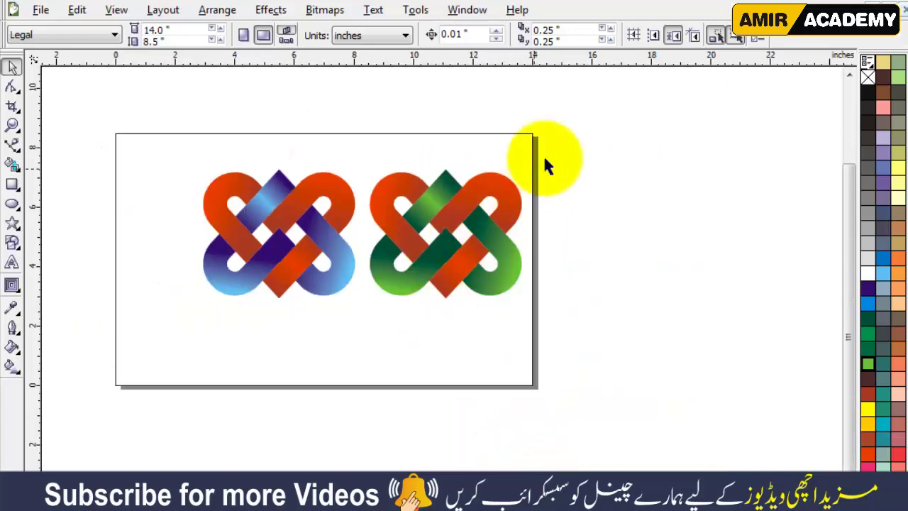
pyautogui.moveTo(568, 146); pyautogui.dragTo(353, 333)
pyautogui.moveTo(417, 246); pyautogui.dragTo(596, 245)
pyautogui.press('z')
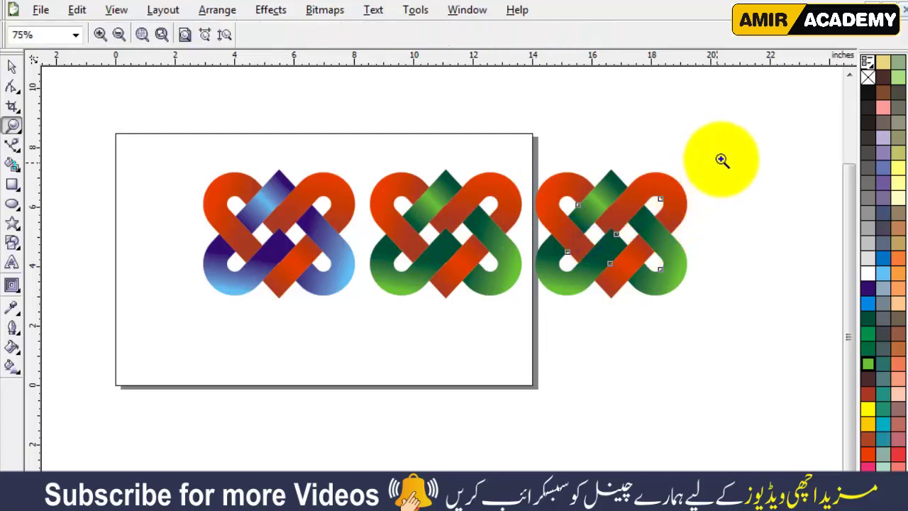
pyautogui.moveTo(745, 140); pyautogui.dragTo(189, 346)
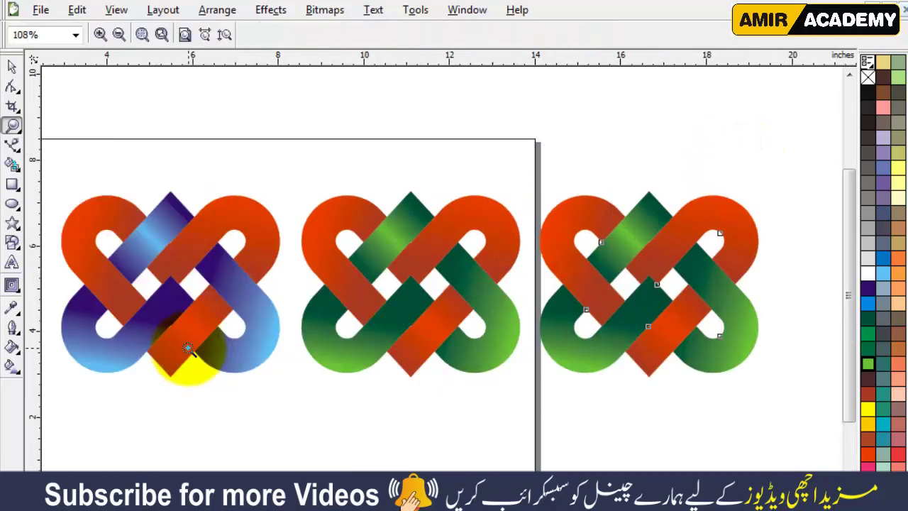
pyautogui.press('F4')
pyautogui.click(12, 67)
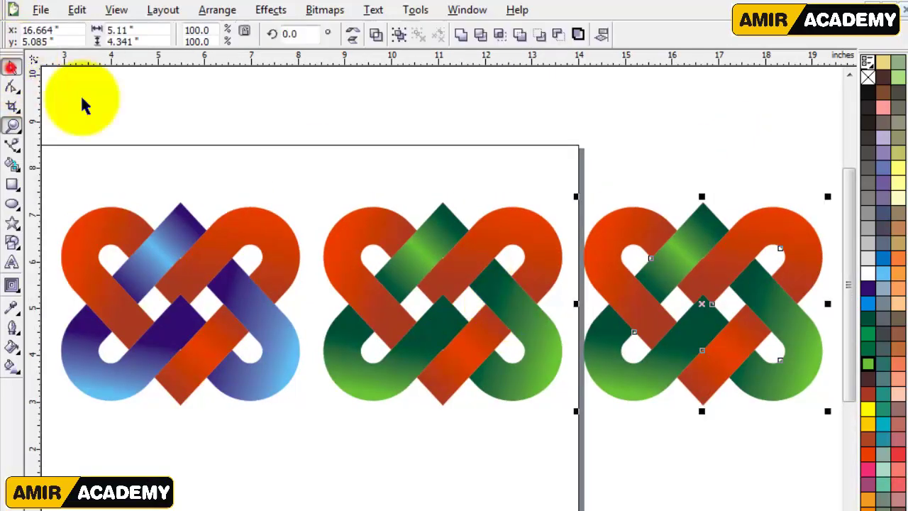
pyautogui.click(668, 172)
# Recolour the upper green band's gradient in the third logo with golden yellow at both ends and yellow in the middle.
pyautogui.click(670, 273)
pyautogui.click(12, 367)
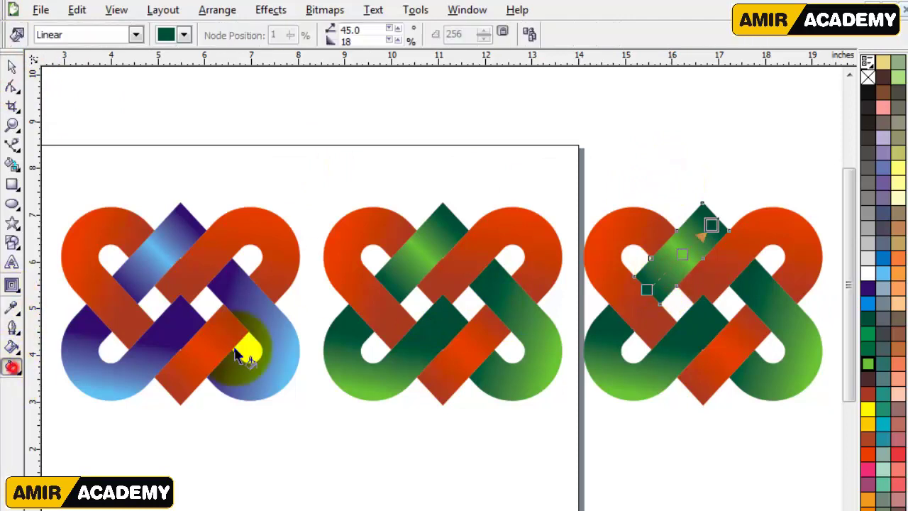
pyautogui.moveTo(869, 424); pyautogui.dragTo(646, 297)
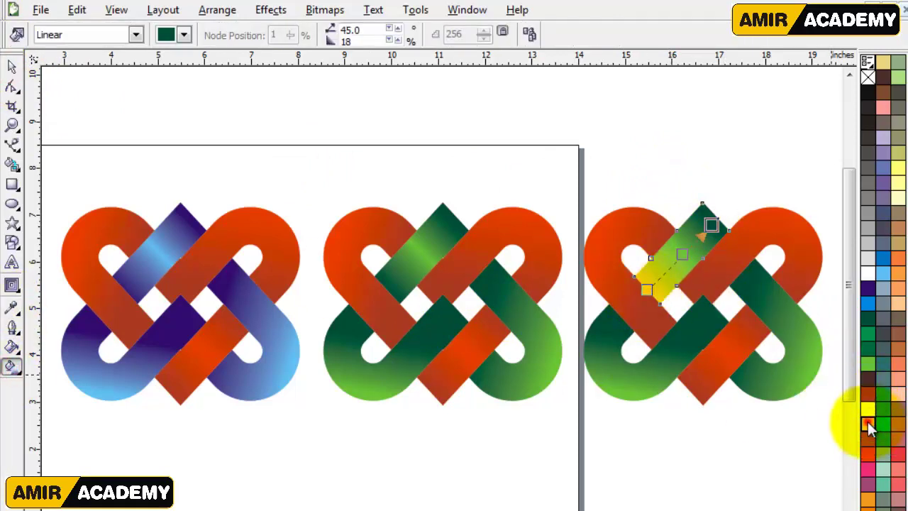
pyautogui.moveTo(870, 426); pyautogui.dragTo(710, 222)
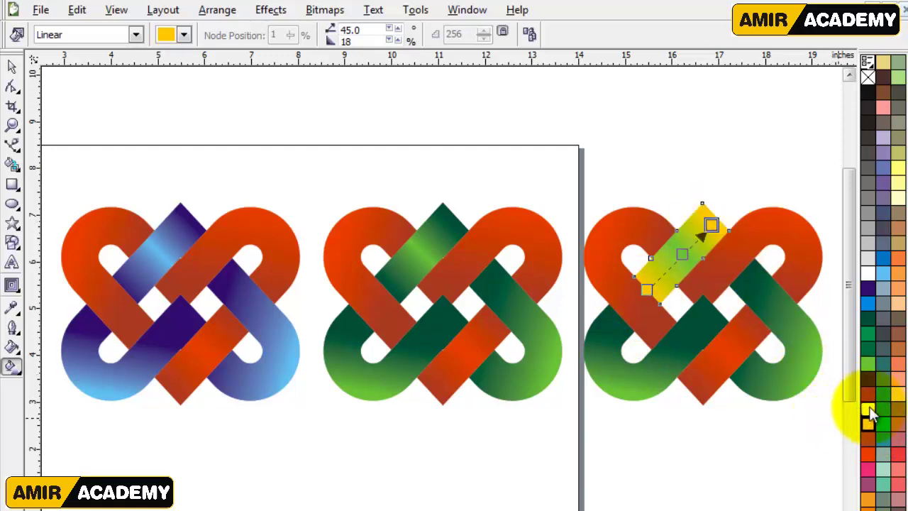
pyautogui.moveTo(871, 415); pyautogui.dragTo(682, 254)
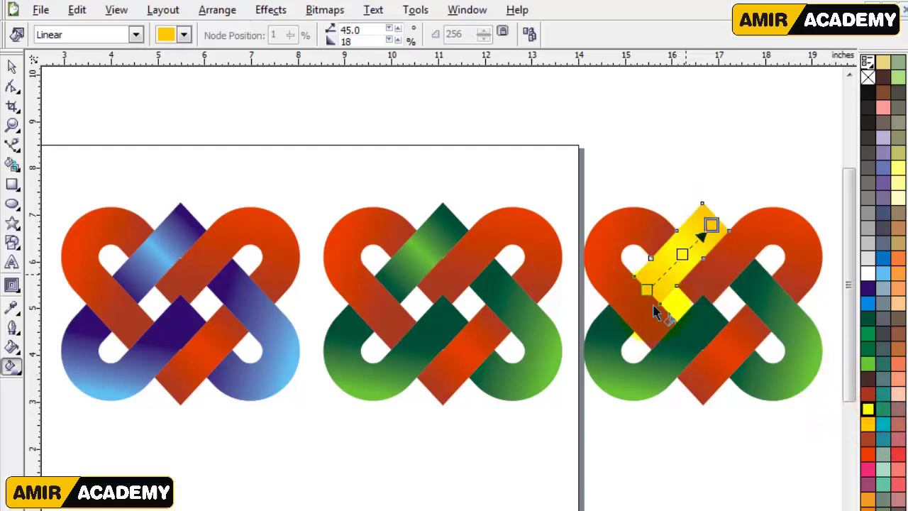
# Recolour the third logo's lower-left band gradient with golden yellow at its inner end and yellow at its outer curve.
pyautogui.click(612, 361)
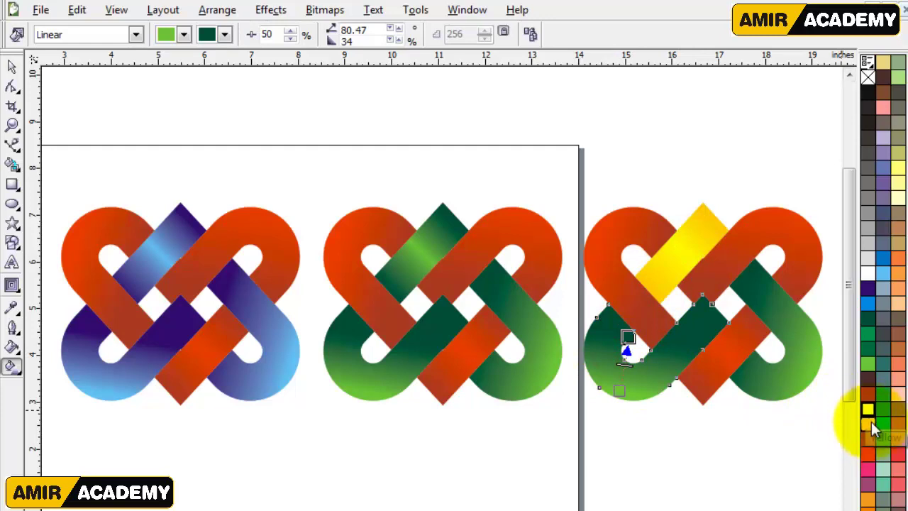
pyautogui.moveTo(869, 426); pyautogui.dragTo(628, 339)
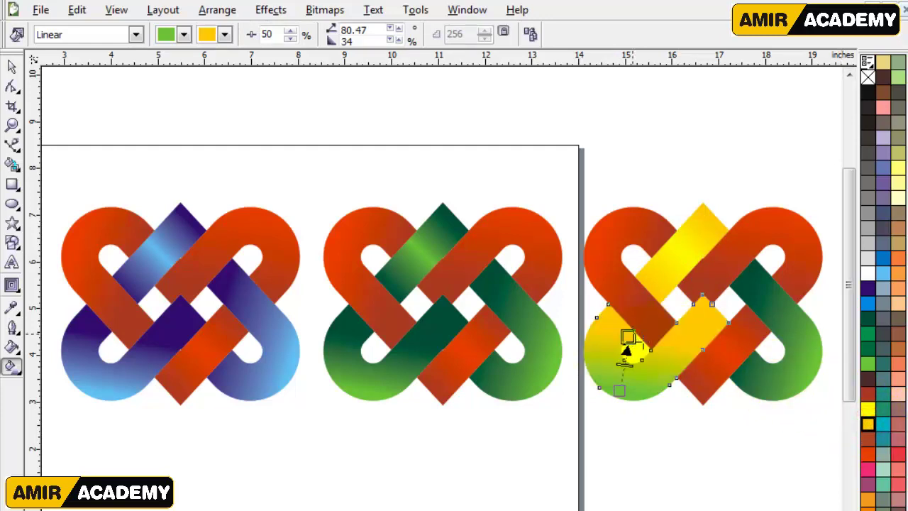
pyautogui.moveTo(870, 418); pyautogui.dragTo(619, 390)
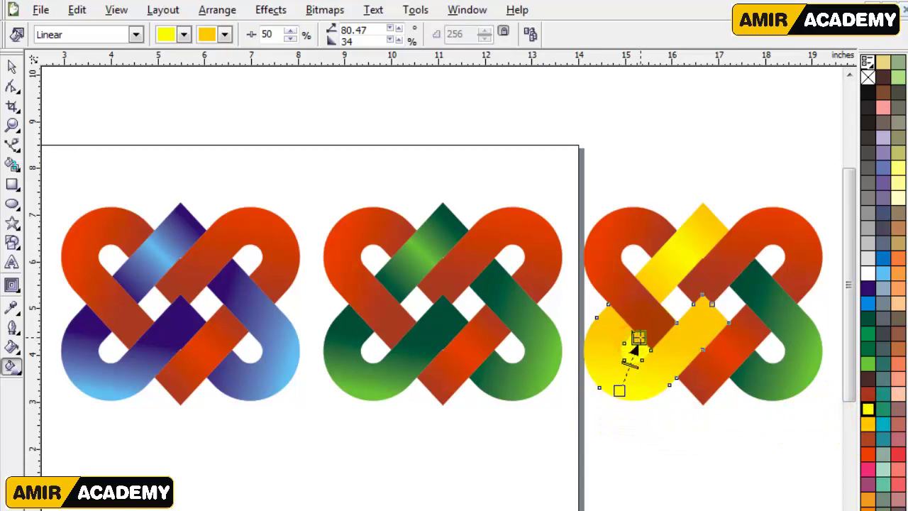
# Add a golden yellow stop near the inner end of that lower-left band's gradient and adjust its direction to about 69 degrees.
pyautogui.scroll(2, 667, 355)
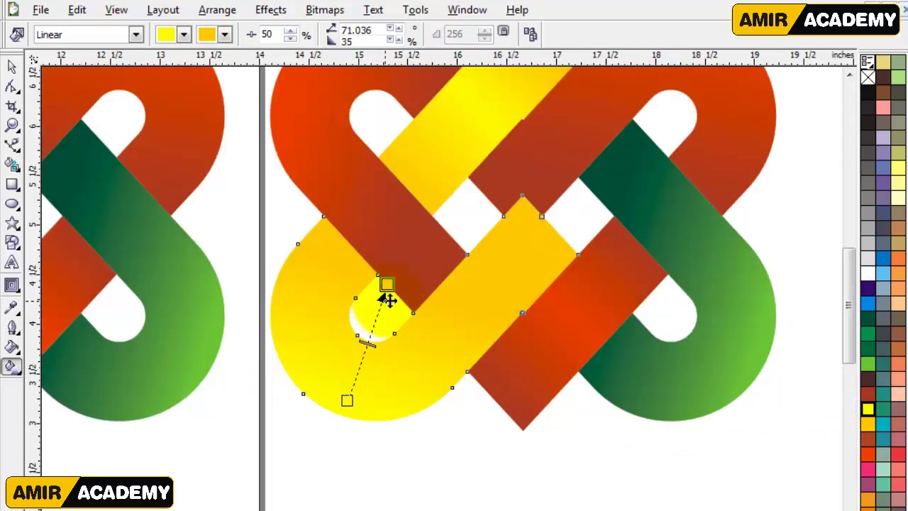
pyautogui.click(775, 394)
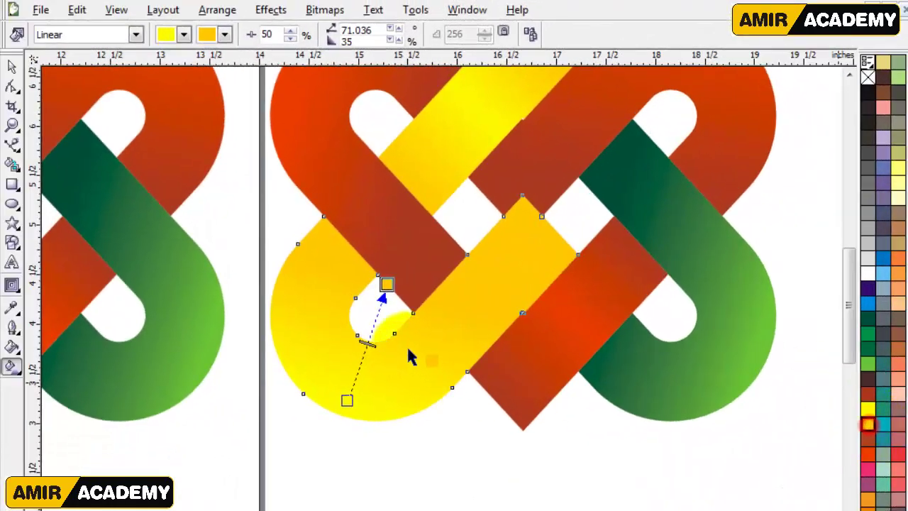
pyautogui.moveTo(412, 355); pyautogui.dragTo(375, 318)
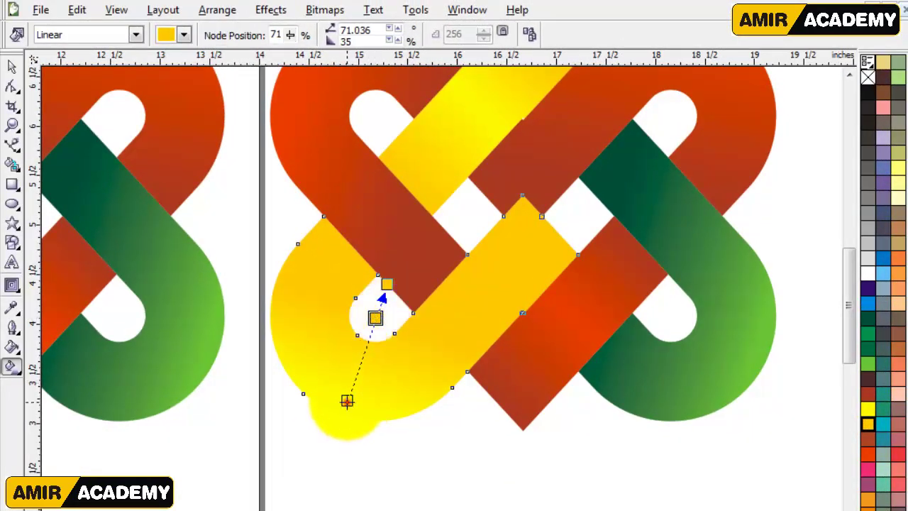
pyautogui.moveTo(348, 411); pyautogui.dragTo(345, 417)
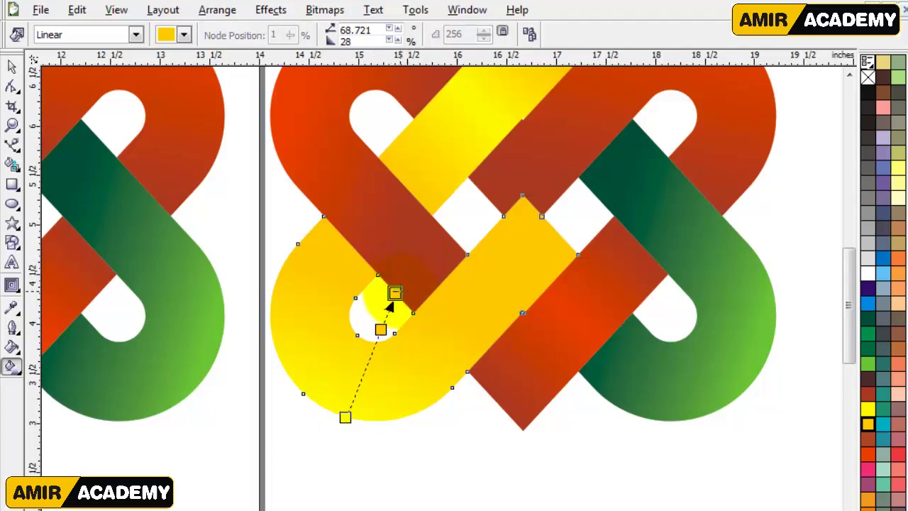
# Recolour the third logo's lower-right band gradient with golden yellow at its inner end and at a 79% stop, and yellow at its outer end.
pyautogui.click(674, 245)
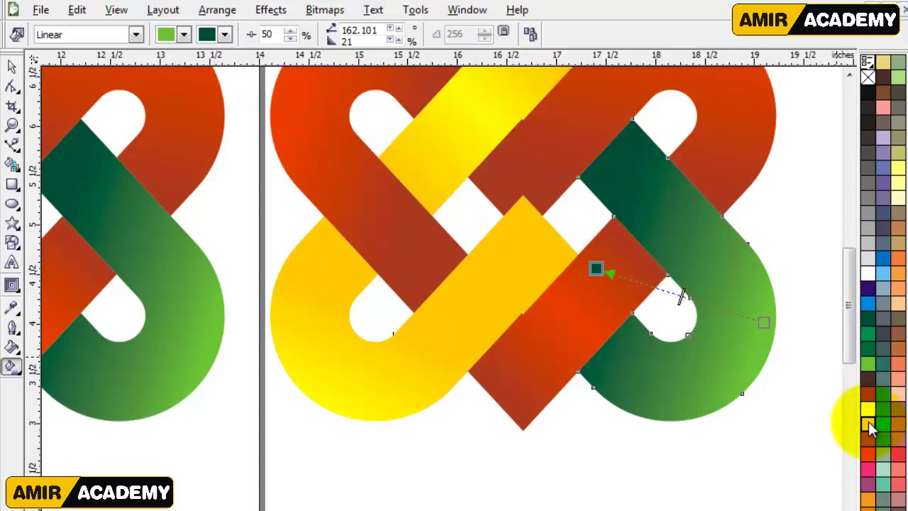
pyautogui.moveTo(869, 426); pyautogui.dragTo(596, 270)
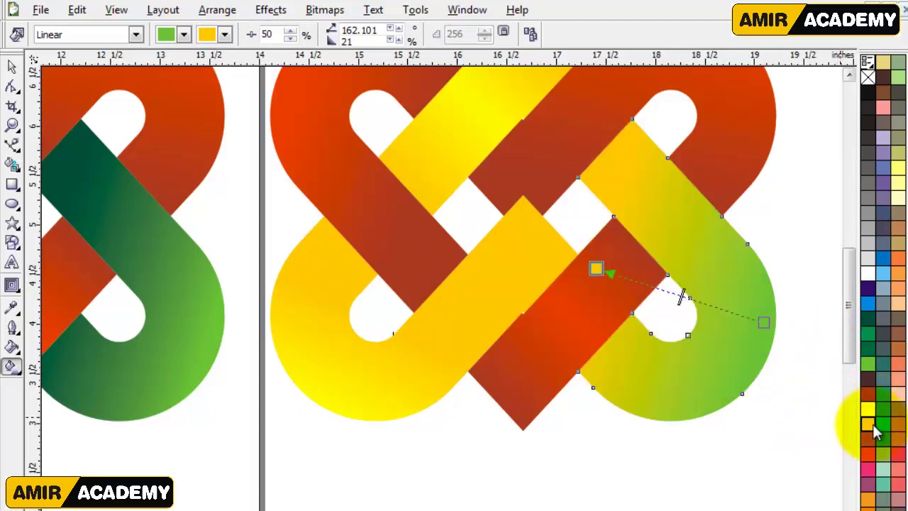
pyautogui.moveTo(871, 427); pyautogui.dragTo(632, 280)
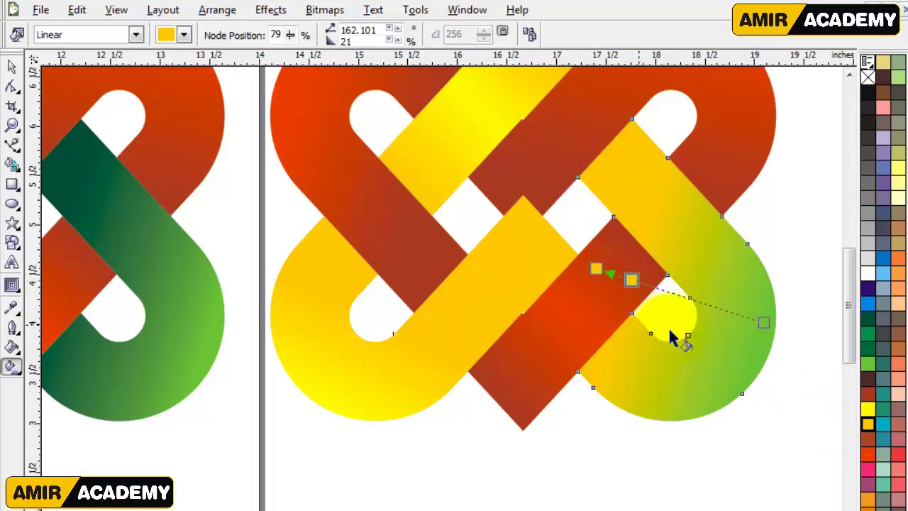
pyautogui.moveTo(876, 409); pyautogui.dragTo(763, 322)
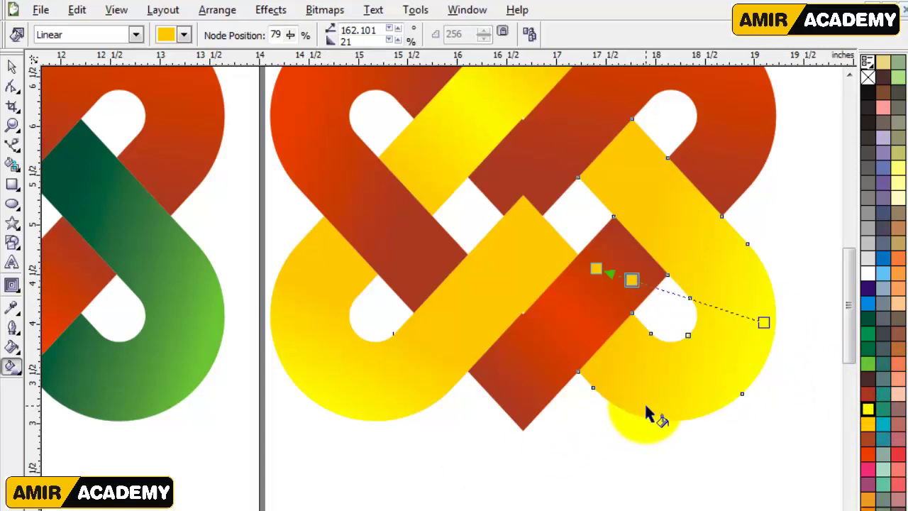
# Fit all three logos in view, deselect everything and show them in a full-screen preview.
pyautogui.press('F4')
pyautogui.click(8, 69)
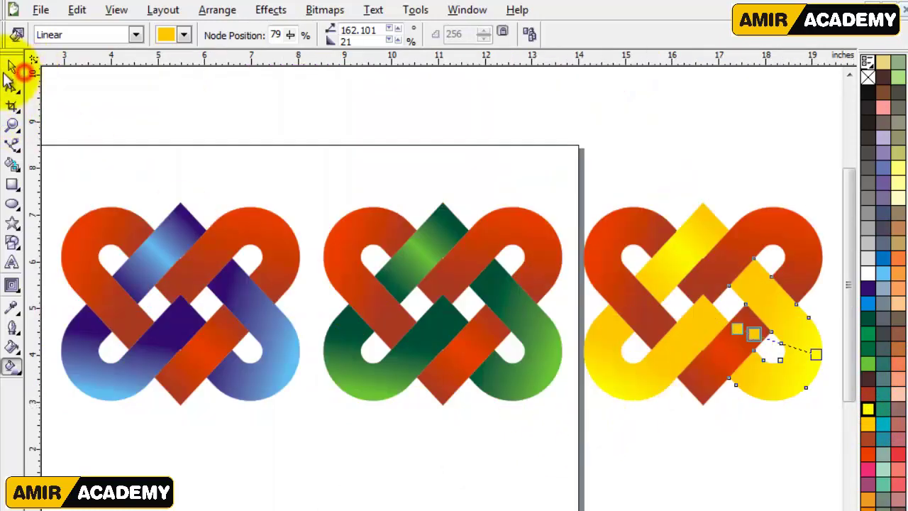
pyautogui.click(239, 118)
pyautogui.moveTo(850, 220); pyautogui.dragTo(839, 251)
pyautogui.press('F9')
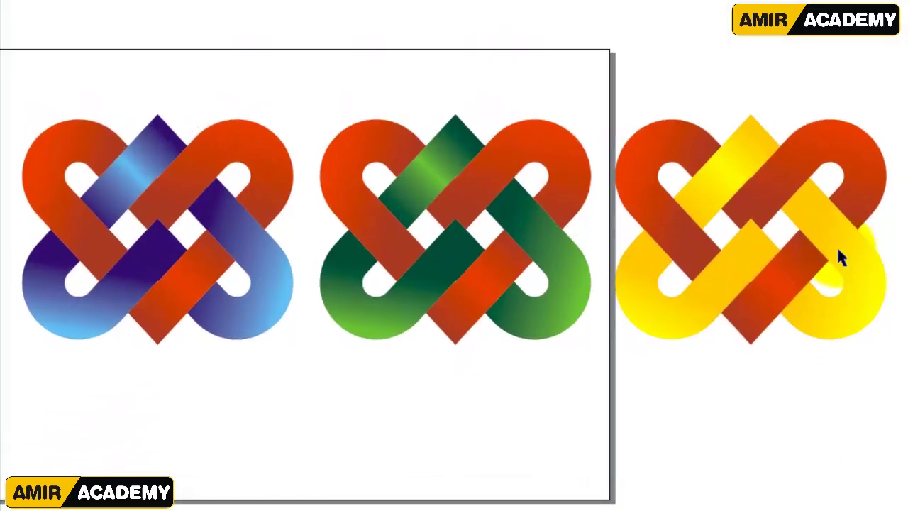